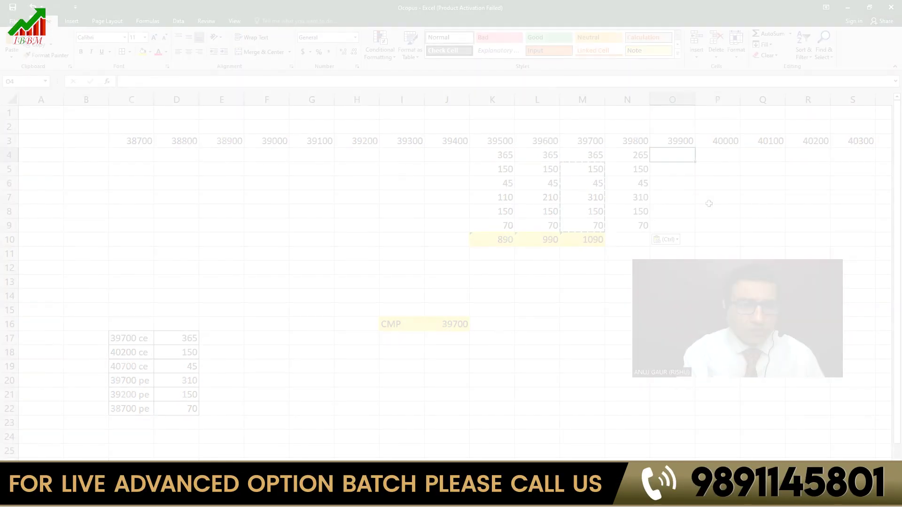
Enter 165 in O4 and 65 in P4, and fill O5 through R5 with 150.
{"action": "type", "text": "165"}
{"action": "key", "text": "Tab"}
{"action": "type", "text": "65"}
{"action": "key", "text": "Return"}
{"action": "type", "text": "150\t150\t150\t150"}
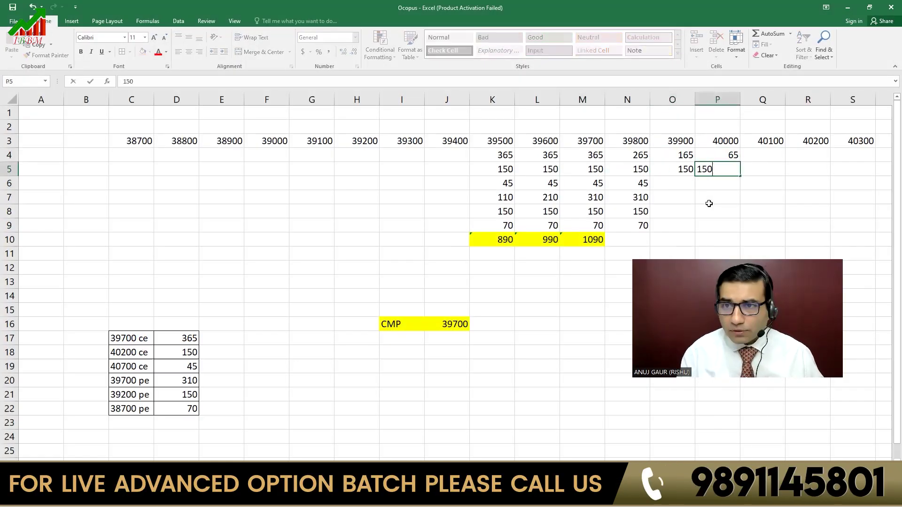
{"action": "key", "text": "Return"}
Copy the row 6 values of 45 from K6:N6 into O6:R6.
{"action": "key", "text": "Left"}
{"action": "key", "text": "Left"}
{"action": "key", "text": "Left"}
{"action": "key", "text": "Left"}
{"action": "key", "text": "shift+Right"}
{"action": "key", "text": "shift+Right"}
{"action": "key", "text": "shift+Right"}
{"action": "key", "text": "ctrl+c"}
{"action": "key", "text": "Right"}
{"action": "key", "text": "Right"}
{"action": "key", "text": "Right"}
{"action": "key", "text": "Right"}
{"action": "key", "text": "ctrl+v"}
Copy the put values in N7:N9 across the 39900 to 40200 columns, O7:R9.
{"action": "key", "text": "Right"}
{"action": "key", "text": "Right"}
{"action": "key", "text": "Right"}
{"action": "key", "text": "shift+Down"}
{"action": "key", "text": "shift+Down"}
{"action": "key", "text": "ctrl+c"}
{"action": "key", "text": "Right"}
{"action": "key", "text": "shift+Right"}
{"action": "key", "text": "shift+Right"}
{"action": "key", "text": "shift+Right"}
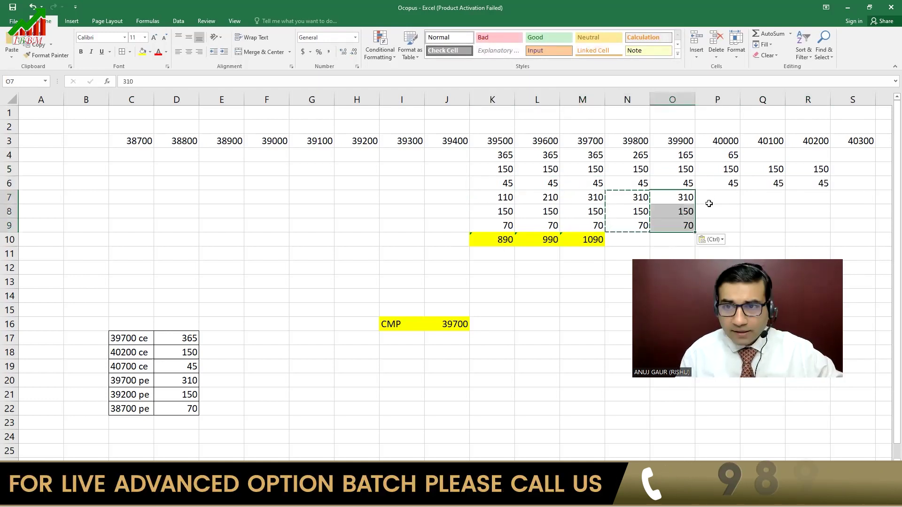
{"action": "key", "text": "ctrl+v"}
Enter -35 in Q4 and -135 in R4 for the 40100 and 40200 strikes.
{"action": "key", "text": "Right"}
{"action": "key", "text": "Right"}
{"action": "key", "text": "Up"}
{"action": "key", "text": "Up"}
{"action": "key", "text": "Up"}
{"action": "type", "text": "-35"}
{"action": "key", "text": "ctrl+Return"}
{"action": "key", "text": "Right"}
{"action": "type", "text": "-135"}
{"action": "key", "text": "Tab"}
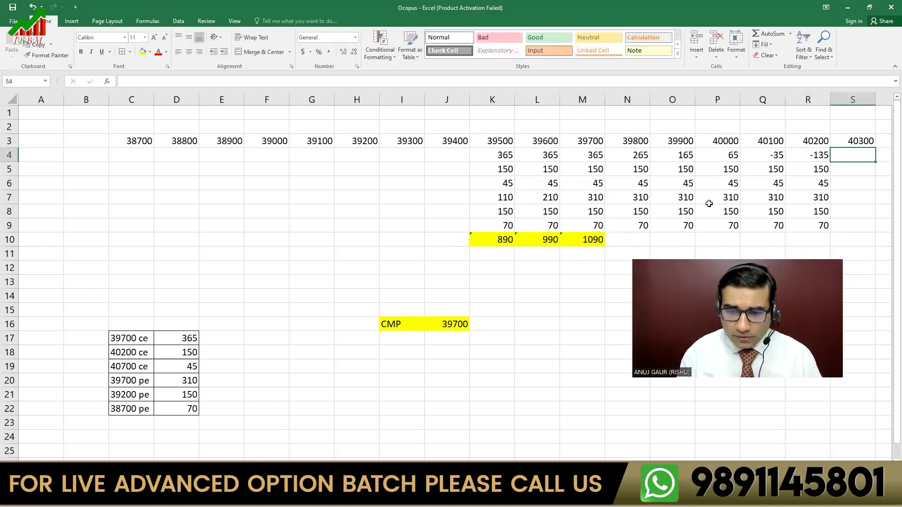
Enter -235 in S4 and 50 in S5 for the 40300 strike.
{"action": "type", "text": "-235"}
{"action": "key", "text": "Return"}
{"action": "key", "text": "Right"}
{"action": "type", "text": "50"}
{"action": "key", "text": "Return"}
Copy R6:R9 into S6:S9 to complete the 40300 column.
{"action": "key", "text": "Left"}
{"action": "key", "text": "shift+Down"}
{"action": "key", "text": "shift+Down"}
{"action": "key", "text": "shift+Down"}
{"action": "key", "text": "ctrl+c"}
{"action": "key", "text": "Right"}
{"action": "key", "text": "ctrl+v"}
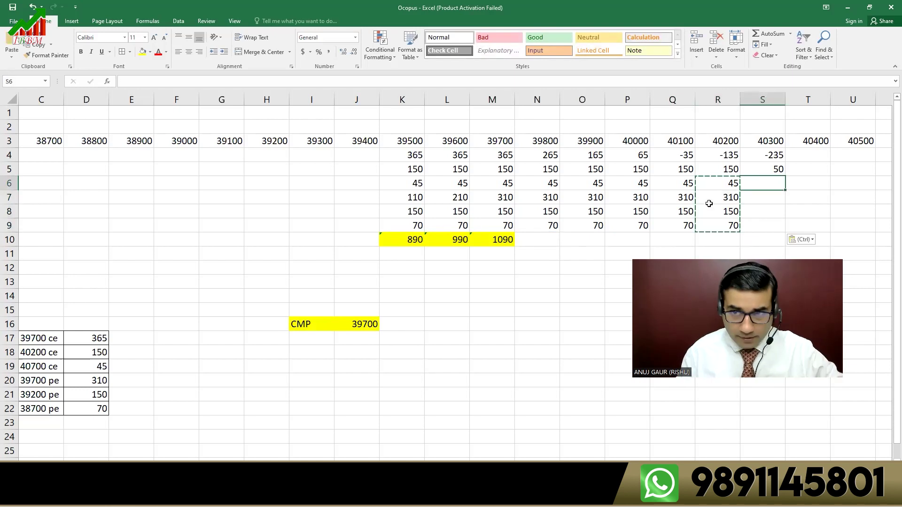
Enter -335 in T4 and -50 in T5 for the 40400 strike.
{"action": "key", "text": "Right"}
{"action": "key", "text": "Up"}
{"action": "key", "text": "Up"}
{"action": "type", "text": "-335"}
{"action": "key", "text": "Return"}
{"action": "type", "text": "-50"}
{"action": "key", "text": "Return"}
Copy S6:S9 into T6:T9 to complete the 40400 column.
{"action": "key", "text": "Left"}
{"action": "key", "text": "shift+Down"}
{"action": "key", "text": "shift+Down"}
{"action": "key", "text": "shift+Down"}
{"action": "key", "text": "ctrl+c"}
{"action": "key", "text": "Right"}
{"action": "key", "text": "ctrl+v"}
Enter -435, -150 and 45 in U4:U6 for the 40500 strike.
{"action": "key", "text": "Right"}
{"action": "key", "text": "Up"}
{"action": "key", "text": "Up"}
{"action": "type", "text": "-435"}
{"action": "key", "text": "Return"}
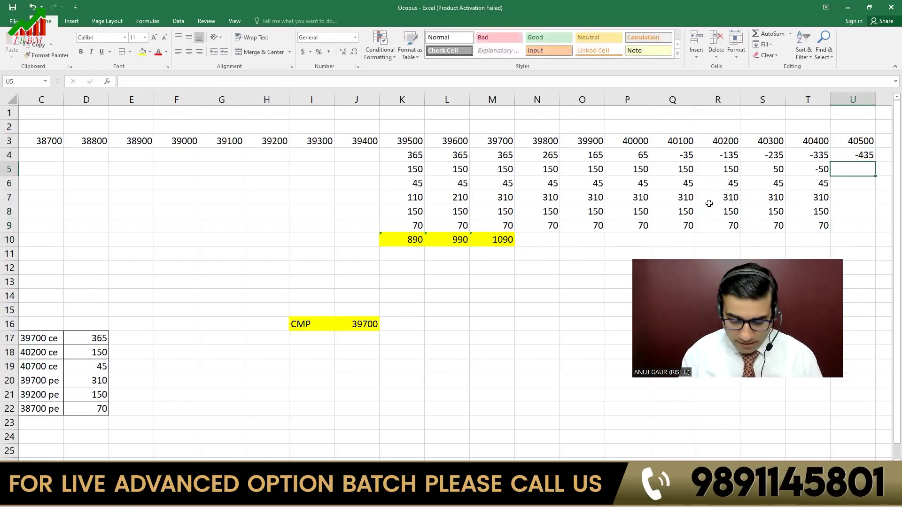
{"action": "type", "text": "45"}
{"action": "key", "text": "Return"}
Copy T7:T9 into U7:U9 to complete the 40500 column.
{"action": "key", "text": "Left"}
{"action": "key", "text": "shift+Down"}
{"action": "key", "text": "shift+Down"}
{"action": "key", "text": "ctrl+c"}
{"action": "key", "text": "Right"}
{"action": "key", "text": "ctrl+v"}
Total the 40500 column in U10 with AutoSum and paste the yellow-highlighted sum formula across N10:T10.
{"action": "key", "text": "Up"}
{"action": "key", "text": "Up"}
{"action": "key", "text": "Up"}
{"action": "key", "text": "shift+Down"}
{"action": "key", "text": "shift+Down"}
{"action": "key", "text": "shift+Down"}
{"action": "key", "text": "shift+Down"}
{"action": "key", "text": "shift+Down"}
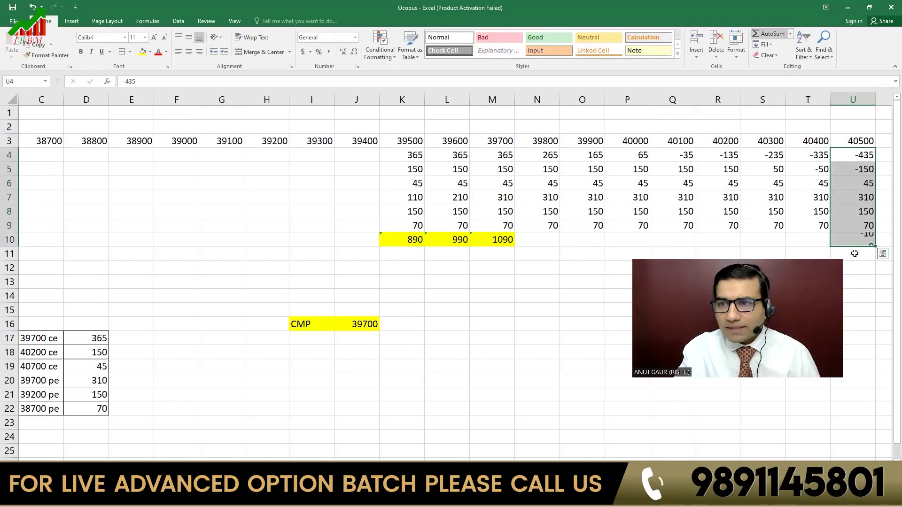
{"action": "key", "text": "ctrl+v"}
Enter 365, 150, 45, 10, 150 and 70 down J4:J9 for the 39400 strike.
{"action": "key", "text": "Left"}
{"action": "key", "text": "Right"}
{"action": "key", "text": "Right"}
{"action": "key", "text": "Right"}
{"action": "type", "text": "365"}
{"action": "key", "text": "Return"}
{"action": "type", "text": "150"}
{"action": "key", "text": "Return"}
{"action": "type", "text": "45 10 150"}
{"action": "key", "text": "Return"}
{"action": "type", "text": "70"}
{"action": "key", "text": "Return"}
Copy the call values in J4:J6 into rows 4 to 6 of every column from I back to C.
{"action": "key", "text": "Up"}
{"action": "key", "text": "Up"}
{"action": "key", "text": "Up"}
{"action": "key", "text": "Up"}
{"action": "key", "text": "Up"}
{"action": "key", "text": "Up"}
{"action": "key", "text": "shift+Down"}
{"action": "key", "text": "shift+Down"}
{"action": "key", "text": "ctrl+c"}
{"action": "key", "text": "Left"}
{"action": "key", "text": "ctrl+v"}
{"action": "key", "text": "Left"}
{"action": "key", "text": "ctrl+v"}
{"action": "key", "text": "Left"}
{"action": "key", "text": "ctrl+v"}
{"action": "key", "text": "Left"}
{"action": "key", "text": "ctrl+v"}
{"action": "key", "text": "Left"}
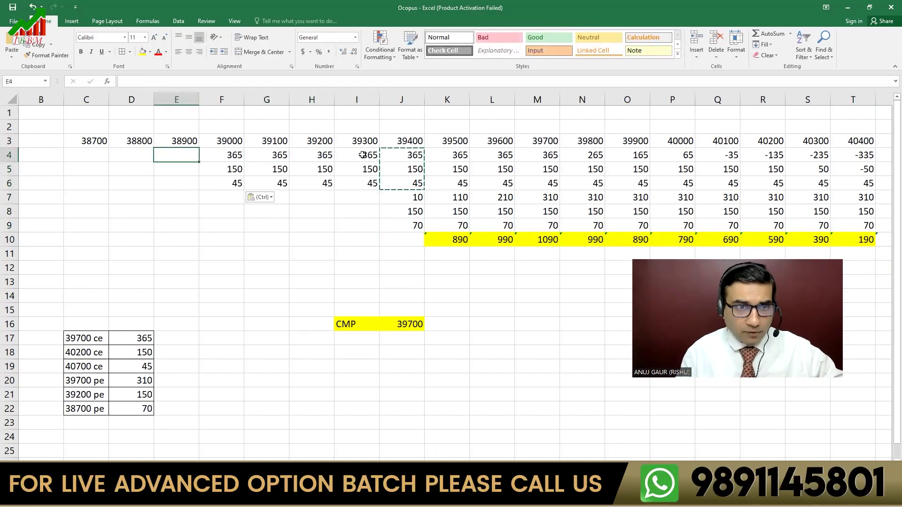
{"action": "key", "text": "ctrl+v"}
{"action": "key", "text": "Left"}
{"action": "key", "text": "ctrl+v"}
{"action": "key", "text": "Left"}
{"action": "key", "text": "ctrl+v"}
Enter -90, -190, -290, -390 and -490 in row 7 from I7 back to E7.
{"action": "key", "text": "Down"}
{"action": "key", "text": "Down"}
{"action": "key", "text": "Down"}
{"action": "key", "text": "Right"}
{"action": "key", "text": "Right"}
{"action": "key", "text": "Right"}
{"action": "key", "text": "Right"}
{"action": "key", "text": "Right"}
{"action": "key", "text": "Right"}
{"action": "type", "text": "-90"}
{"action": "key", "text": "Left"}
{"action": "type", "text": "-190"}
{"action": "key", "text": "Left"}
{"action": "key", "text": "minus"}
{"action": "key", "text": "2"}
{"action": "key", "text": "9"}
{"action": "key", "text": "0"}
{"action": "key", "text": "Left"}
{"action": "type", "text": "-390"}
{"action": "key", "text": "Left"}
{"action": "key", "text": "minus"}
{"action": "key", "text": "4"}
{"action": "key", "text": "9"}
{"action": "key", "text": "0"}
{"action": "key", "text": "Return"}
{"action": "key", "text": "Right"}
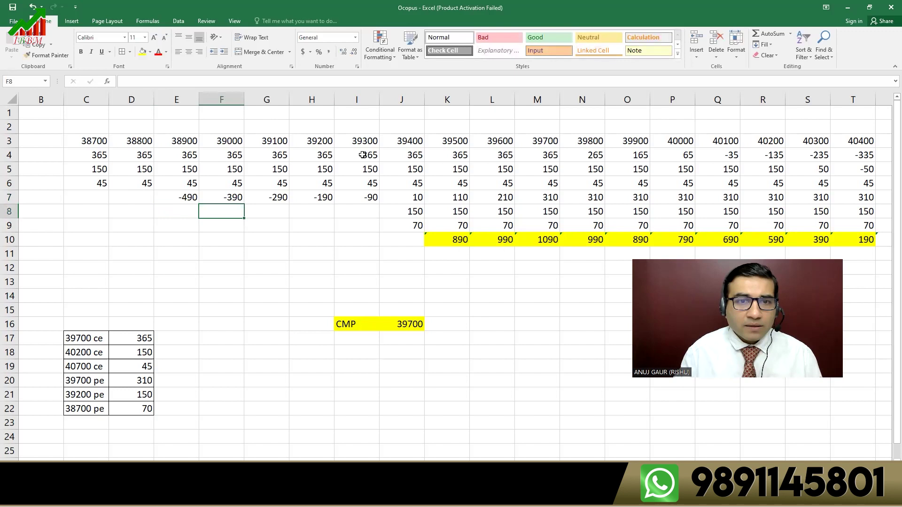
Copy the 70 value from J9 back across D9:I9.
{"action": "key", "text": "Down"}
{"action": "key", "text": "Right"}
{"action": "key", "text": "Right"}
{"action": "key", "text": "Right"}
{"action": "key", "text": "Right"}
{"action": "key", "text": "ctrl+c"}
{"action": "key", "text": "Left"}
{"action": "key", "text": "shift+Left"}
{"action": "key", "text": "shift+Left"}
{"action": "key", "text": "shift+Left"}
{"action": "key", "text": "shift+Left"}
{"action": "key", "text": "shift+Left"}
{"action": "key", "text": "ctrl+v"}
Complete row 8 back from I8 to E8 with 150, 150, 50, -50 and -150.
{"action": "key", "text": "Up"}
{"action": "key", "text": "Right"}
{"action": "key", "text": "shift+Right"}
{"action": "key", "text": "ctrl+c"}
{"action": "key", "text": "Left"}
{"action": "key", "text": "Left"}
{"action": "key", "text": "ctrl+v"}
{"action": "key", "text": "Left"}
{"action": "type", "text": "50"}
{"action": "key", "text": "Left"}
{"action": "type", "text": "-50"}
{"action": "key", "text": "Left"}
{"action": "type", "text": "-150"}
Total the 38900 column in E10 with AutoSum.
{"action": "key", "text": "Down"}
{"action": "key", "text": "Down"}
{"action": "key", "text": "alt+equal"}
{"action": "key", "text": "Return"}
{"action": "key", "text": "Up"}
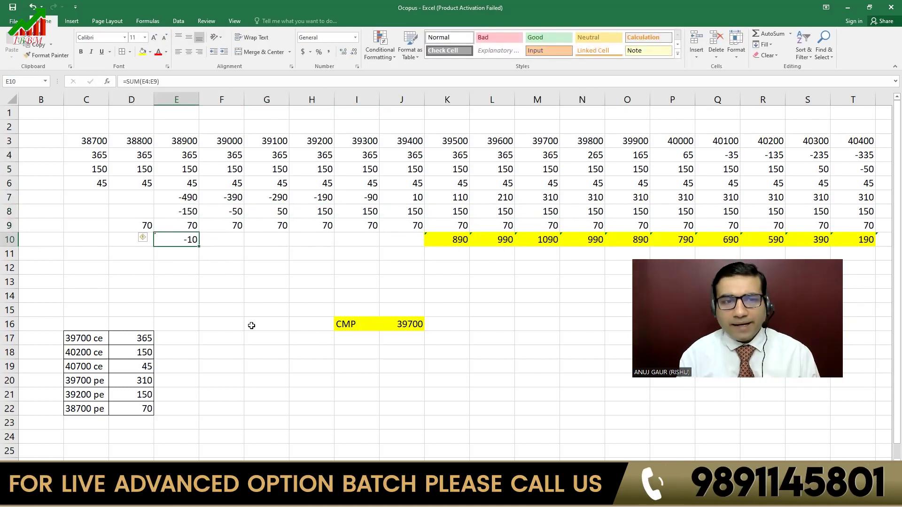
Move the payoff table from the 38900 column onward two columns back so it starts at C3, replacing 38700 and 38800.
{"action": "key", "text": "Up"}
{"action": "key", "text": "Up"}
{"action": "key", "text": "Up"}
{"action": "key", "text": "Up"}
{"action": "key", "text": "Up"}
{"action": "key", "text": "Up"}
{"action": "key", "text": "Up"}
{"action": "key", "text": "shift+Right"}
{"action": "key", "text": "ctrl+shift+Right"}
{"action": "key", "text": "ctrl+shift+Down"}
{"action": "key", "text": "ctrl+x"}
{"action": "key", "text": "Left"}
{"action": "key", "text": "Left"}
{"action": "key", "text": "ctrl+v"}
Sum the 38900 column in C10 and fill the total across to H10.
{"action": "key", "text": "Down"}
{"action": "key", "text": "Right"}
{"action": "key", "text": "shift+Down"}
{"action": "key", "text": "shift+Down"}
{"action": "key", "text": "shift+Down"}
{"action": "key", "text": "shift+Down"}
{"action": "key", "text": "shift+Down"}
{"action": "key", "text": "alt+equal"}
{"action": "key", "text": "shift+Right"}
{"action": "key", "text": "shift+Right"}
{"action": "key", "text": "shift+Right"}
{"action": "key", "text": "shift+Right"}
{"action": "key", "text": "ctrl+r"}
Add a 40500 column in S with -435, -150, 45, 310, 150 and 70 for the legs, plus its total in S10.
{"action": "left_click", "coordinate": [805, 141]}
{"action": "type", "text": "40500"}
{"action": "key", "text": "Return"}
{"action": "type", "text": "-435"}
{"action": "key", "text": "Return"}
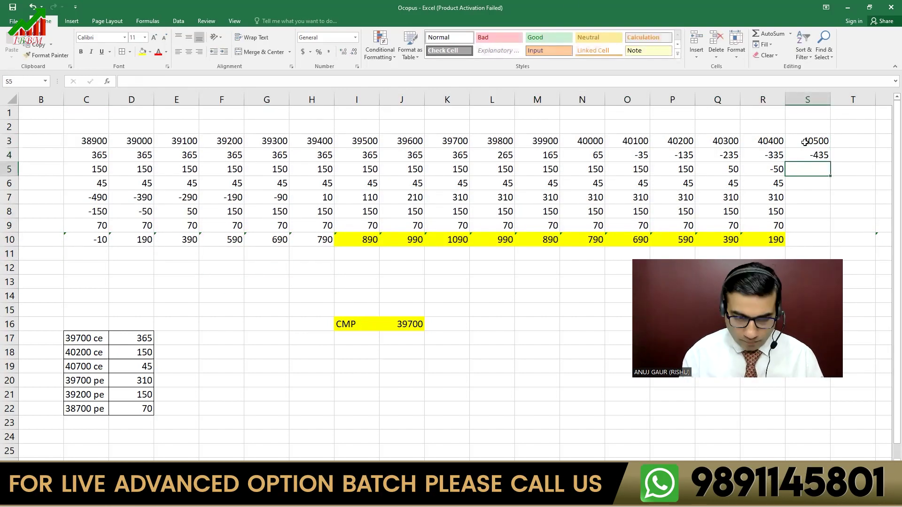
{"action": "key", "text": "shift+Left"}
{"action": "key", "text": "shift+Down"}
{"action": "key", "text": "shift+Down"}
{"action": "key", "text": "shift+Down"}
{"action": "key", "text": "shift+Down"}
{"action": "key", "text": "ctrl+r"}
Apply all borders and centre alignment to the payoff table C3:S10.
{"action": "key", "text": "ctrl+a"}
{"action": "key", "text": "alt+h"}
{"action": "key", "text": "b"}
{"action": "key", "text": "a"}
{"action": "key", "text": "alt+h"}
{"action": "key", "text": "a"}
{"action": "key", "text": "c"}
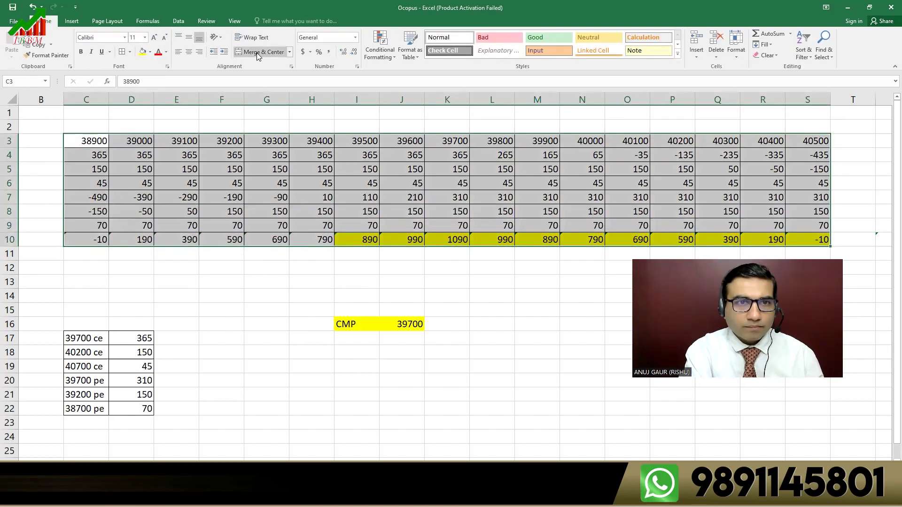
Make the strike headings in C3:S3 bold.
{"action": "left_click_drag", "start_coordinate": [86, 141], "coordinate": [794, 141]}
{"action": "key", "text": "ctrl+b"}
{"action": "left_click", "coordinate": [411, 287]}
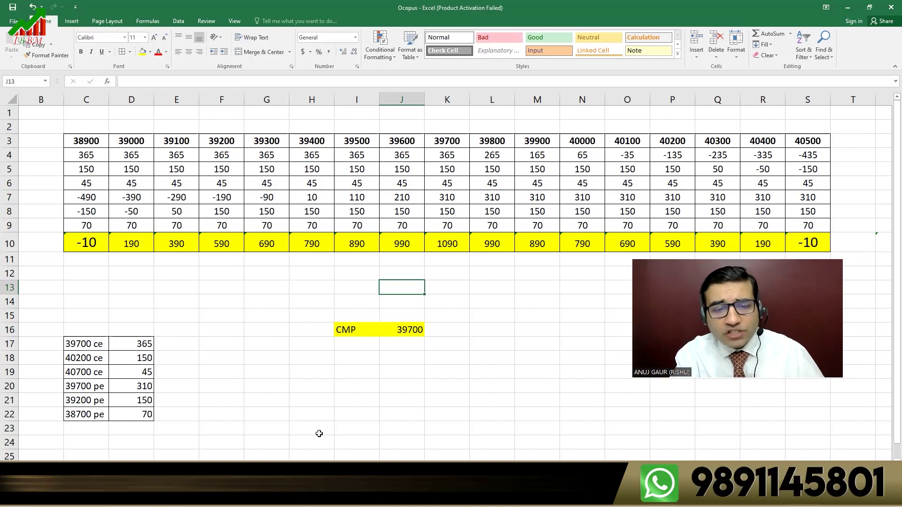
Check the live BANKNIFTY option prices in the ENHANCE Market Watch and return to the Excel sheet.
{"action": "key", "text": "alt+Tab"}
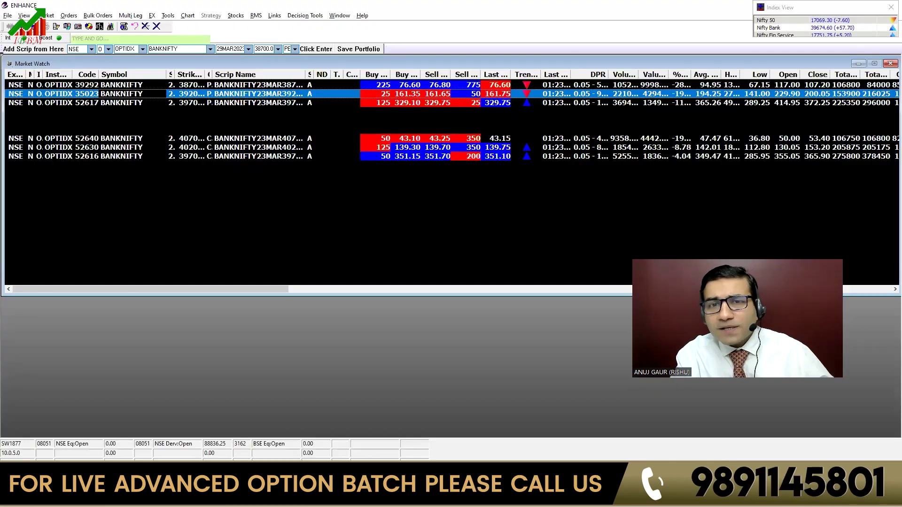
{"action": "key", "text": "alt+Tab"}
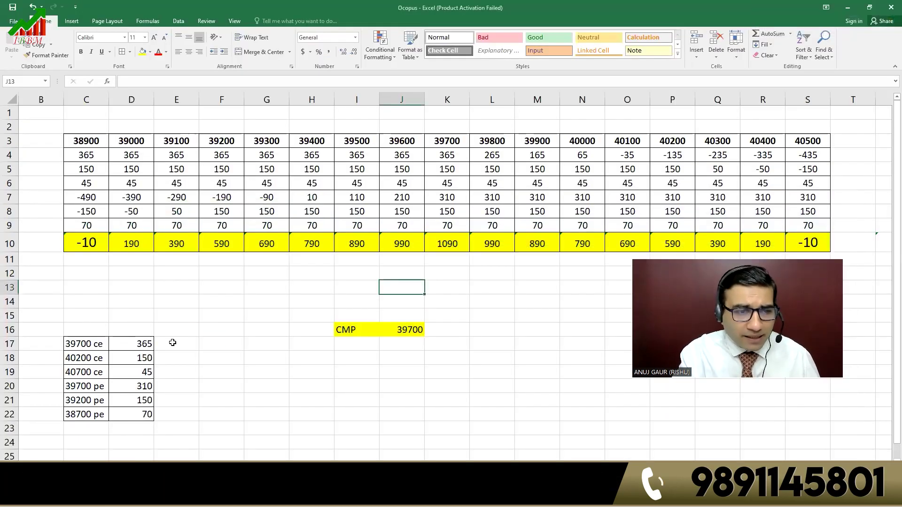
Enter a quantity of 25 beside each of the six option legs in E17:E22.
{"action": "left_click", "coordinate": [175, 343]}
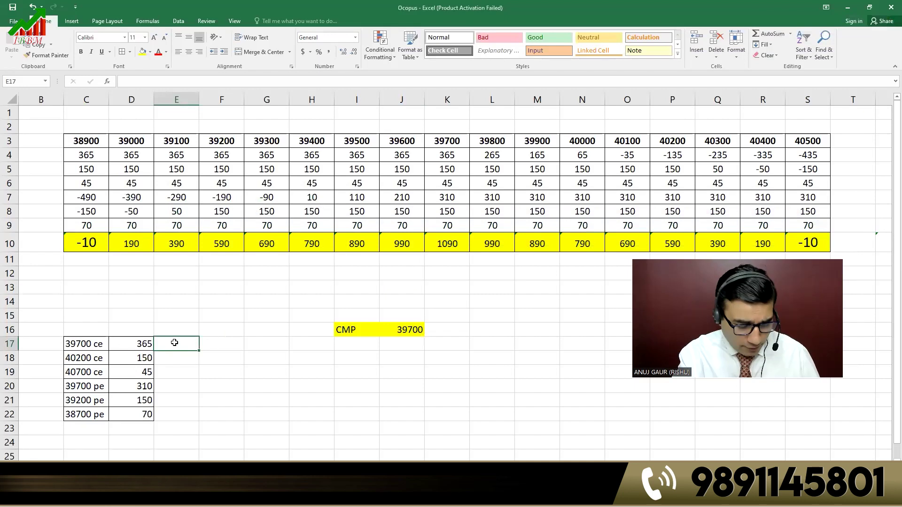
{"action": "type", "text": "25"}
{"action": "key", "text": "Return"}
{"action": "type", "text": "25"}
{"action": "key", "text": "Return"}
{"action": "type", "text": "25"}
{"action": "key", "text": "Return"}
{"action": "type", "text": "25"}
{"action": "key", "text": "Return"}
{"action": "type", "text": "25"}
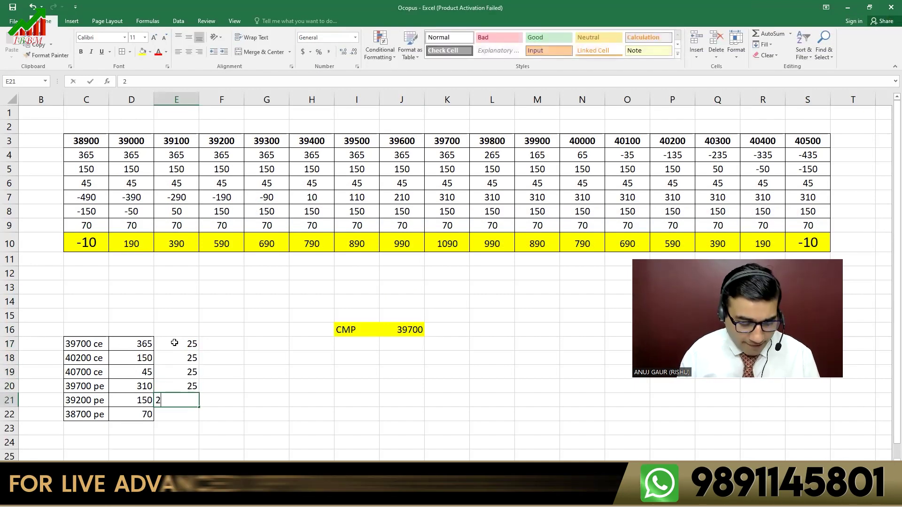
{"action": "key", "text": "Return"}
{"action": "type", "text": "25"}
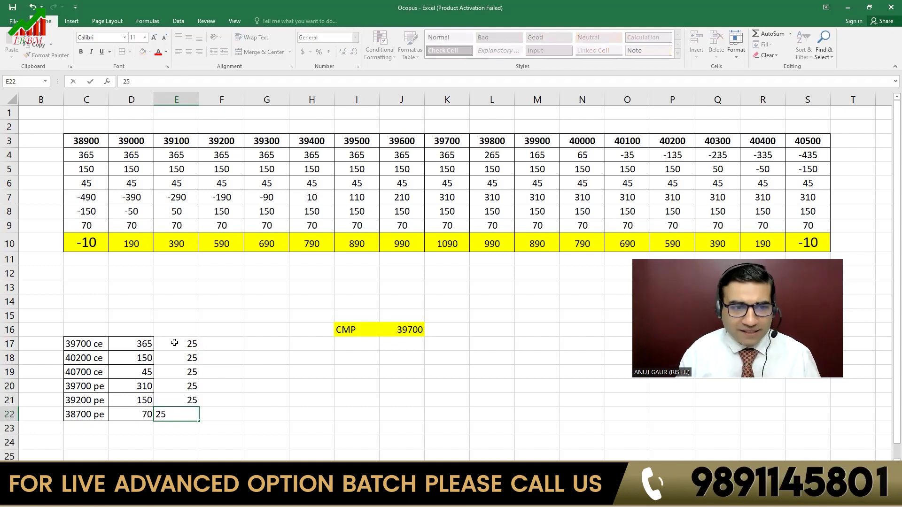
{"action": "key", "text": "ctrl+Return"}
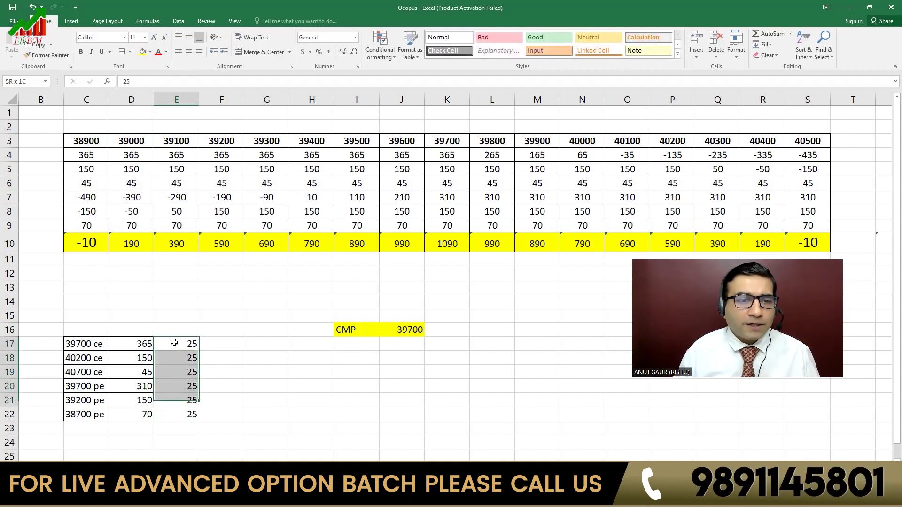
Set the font size of the quantities in E17:E22 to 16.
{"action": "left_click", "coordinate": [144, 37]}
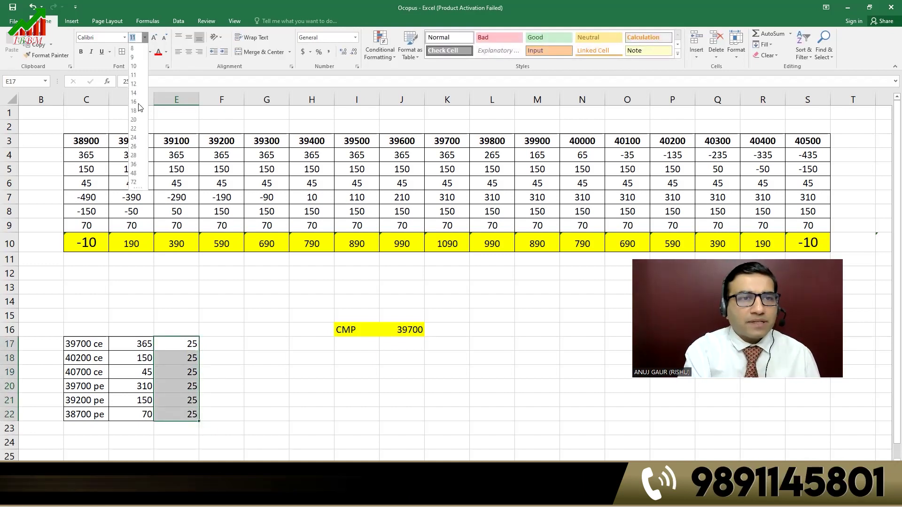
{"action": "left_click", "coordinate": [136, 103]}
{"action": "left_click", "coordinate": [324, 372]}
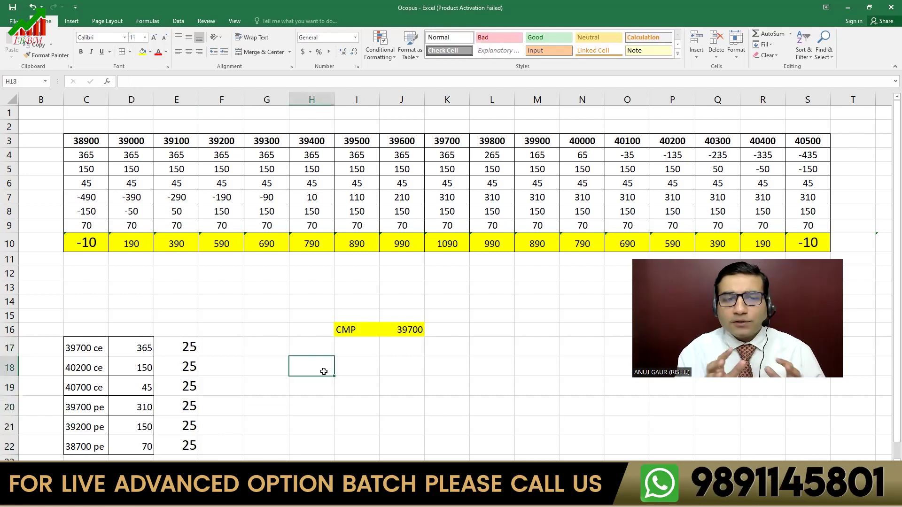
Review the call and put leg quantities in column E and the 38900 payoff total in C10.
{"action": "key", "text": "Left"}
{"action": "key", "text": "Left"}
{"action": "key", "text": "Up"}
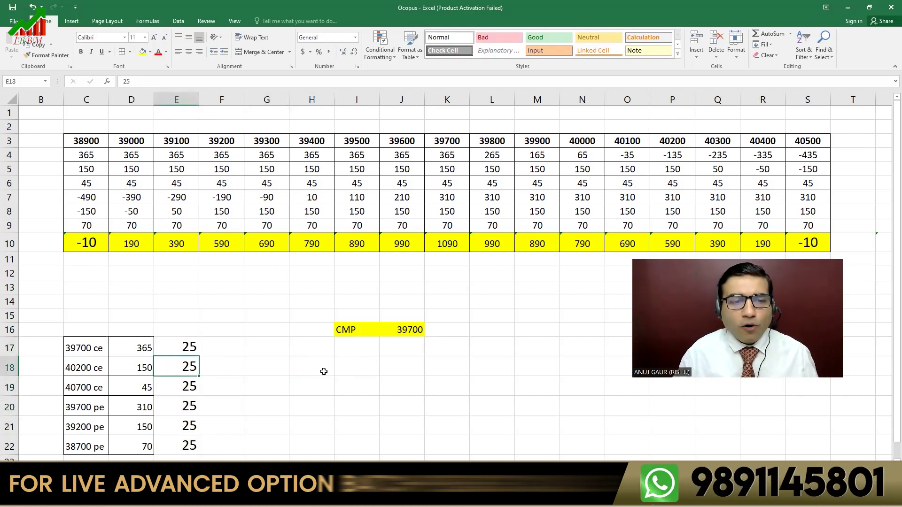
{"action": "key", "text": "shift+Down"}
{"action": "key", "text": "shift+Down"}
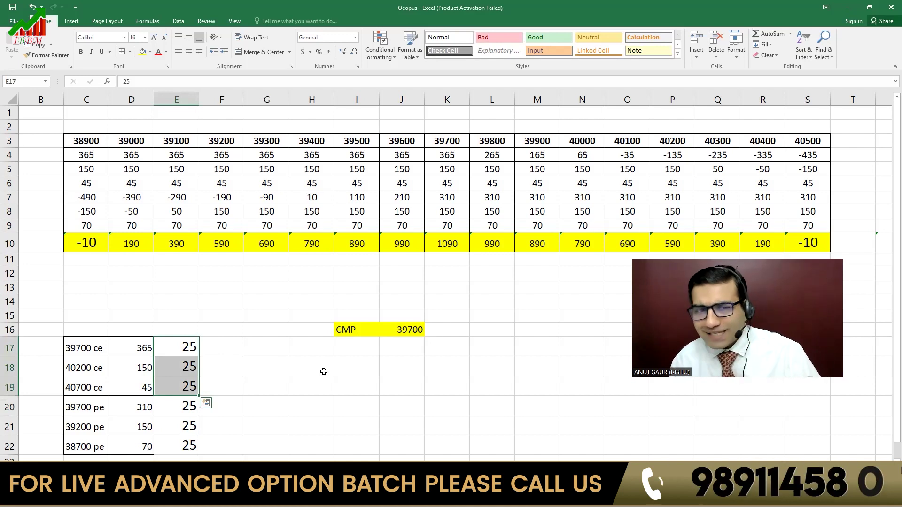
{"action": "key", "text": "Down"}
{"action": "key", "text": "Down"}
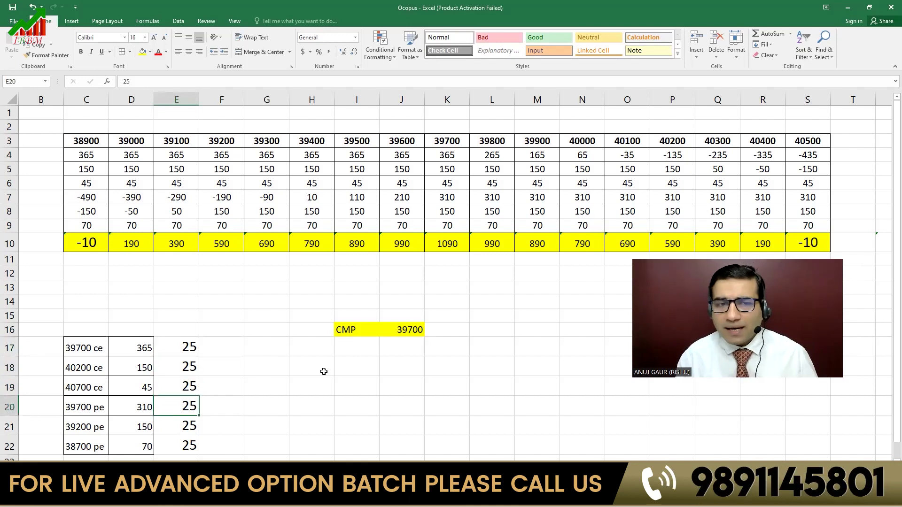
{"action": "key", "text": "Up"}
{"action": "key", "text": "Up"}
{"action": "key", "text": "Up"}
{"action": "key", "text": "Up"}
{"action": "key", "text": "Up"}
{"action": "key", "text": "Up"}
{"action": "key", "text": "Up"}
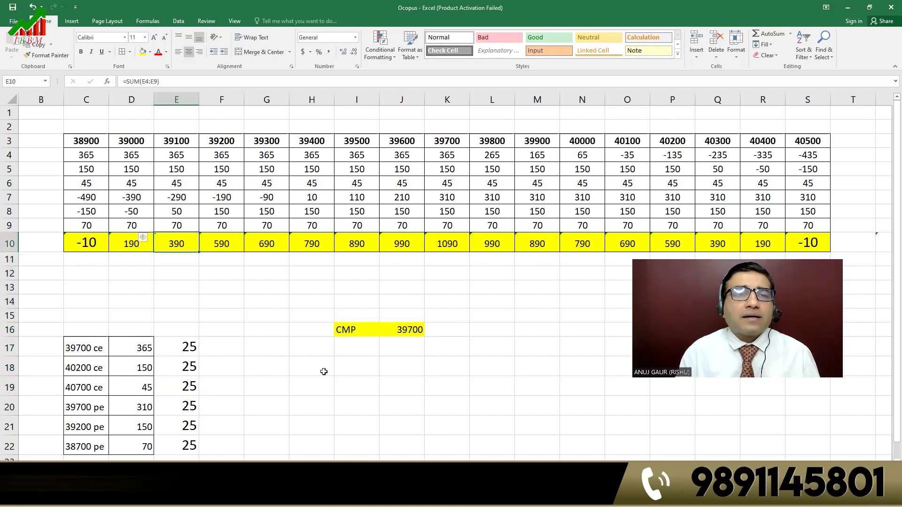
{"action": "key", "text": "Left"}
{"action": "key", "text": "Left"}
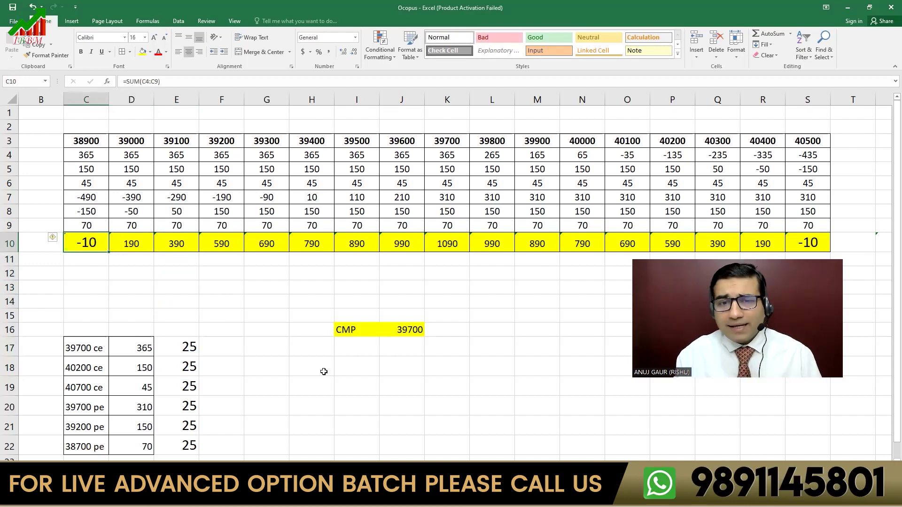
{"action": "left_click", "coordinate": [442, 367]}
{"action": "type", "text": "3"}
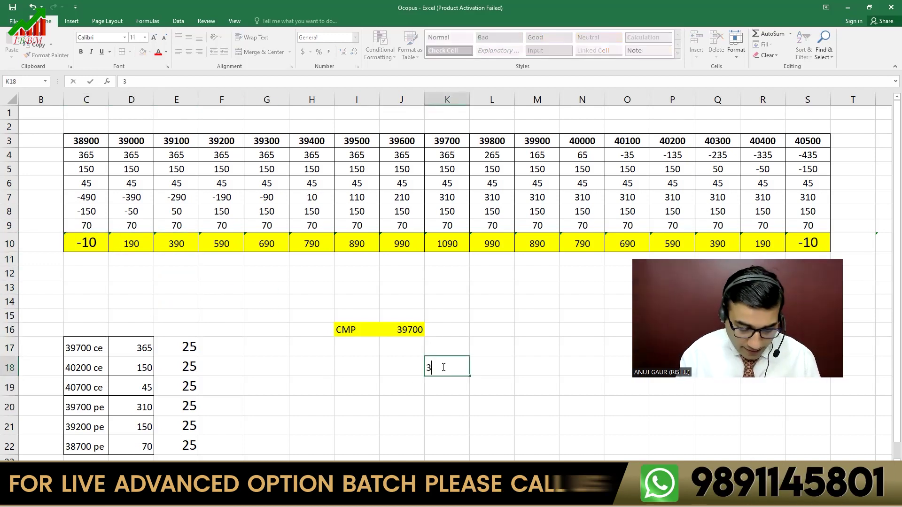
{"action": "type", "text": "8900-"}
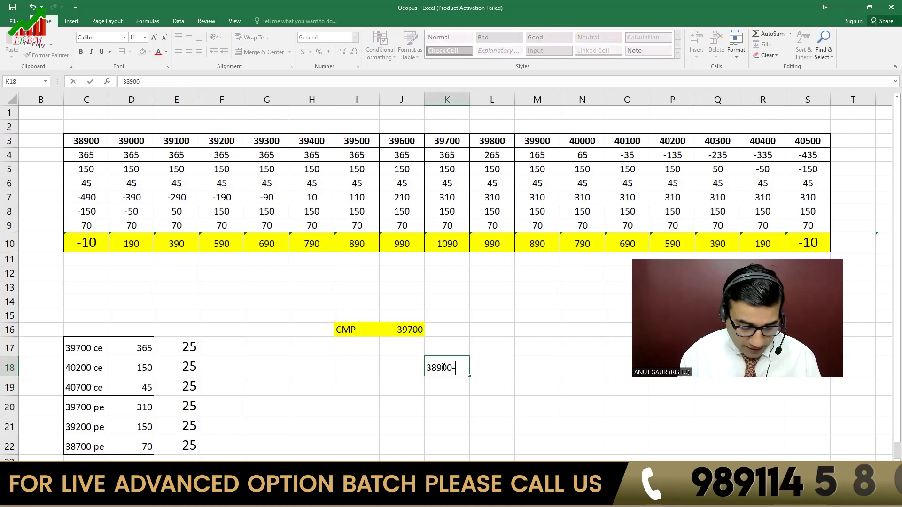
{"action": "type", "text": "40500"}
{"action": "key", "text": "Return"}
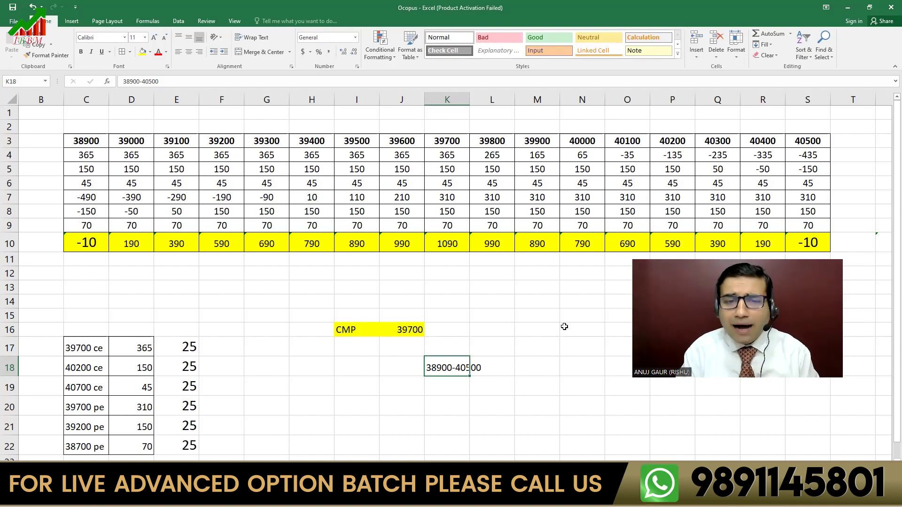
{"action": "left_click", "coordinate": [94, 242]}
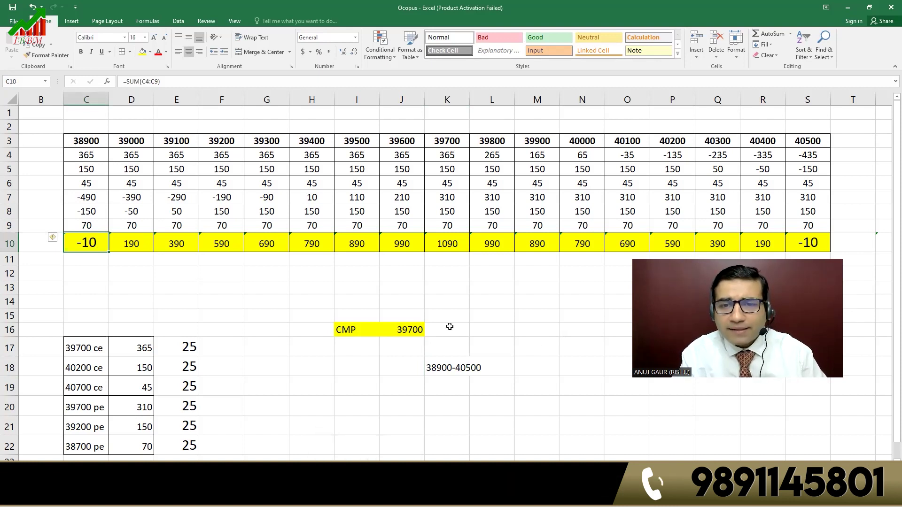
{"action": "left_click", "coordinate": [449, 386]}
{"action": "type", "text": "=40500-389"}
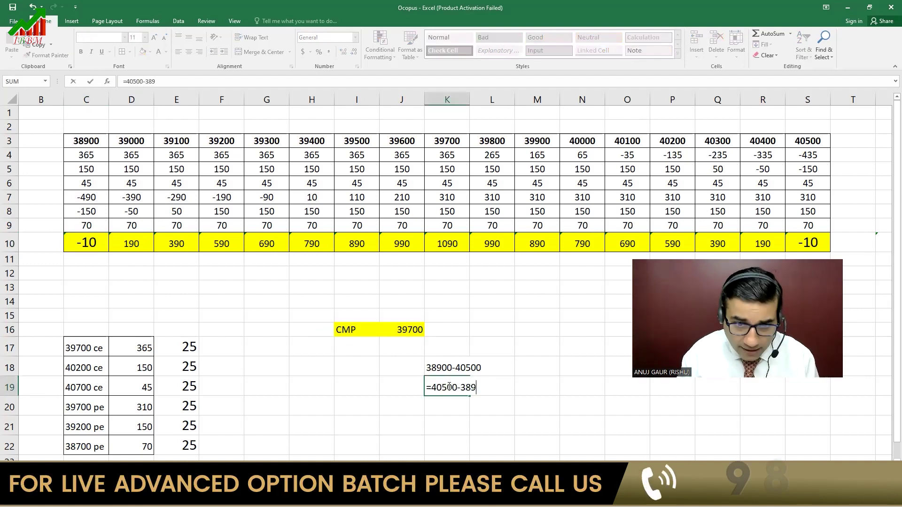
{"action": "type", "text": "00"}
{"action": "left_click", "coordinate": [449, 386]}
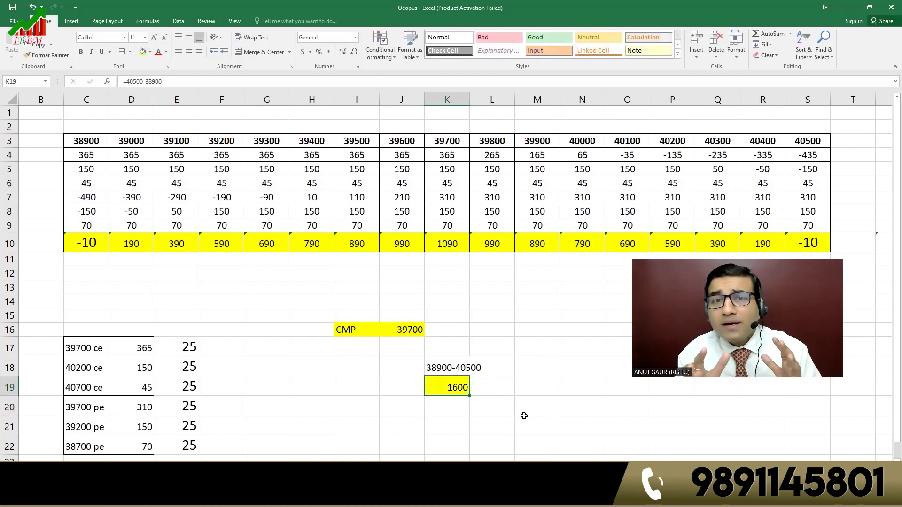
Fill the 39700 heading in K3 with blue.
{"action": "left_click", "coordinate": [447, 143]}
{"action": "left_click", "coordinate": [151, 53]}
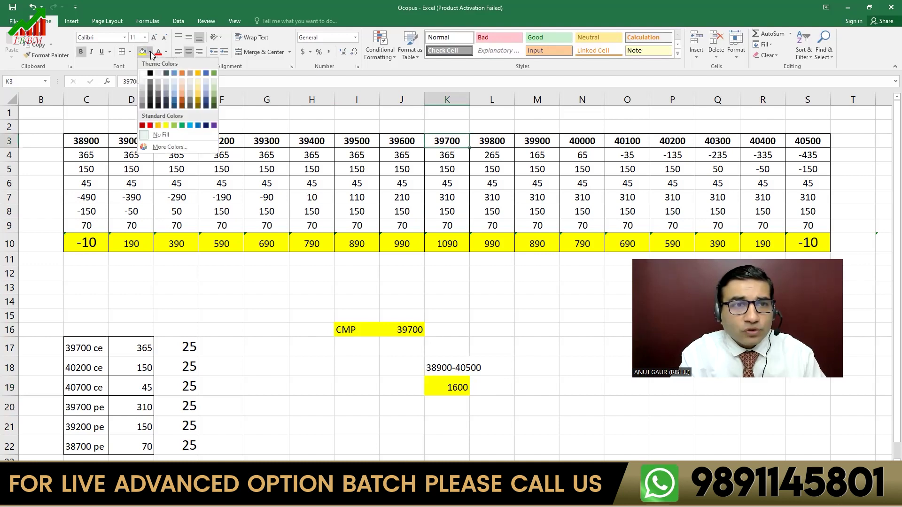
{"action": "left_click", "coordinate": [182, 76]}
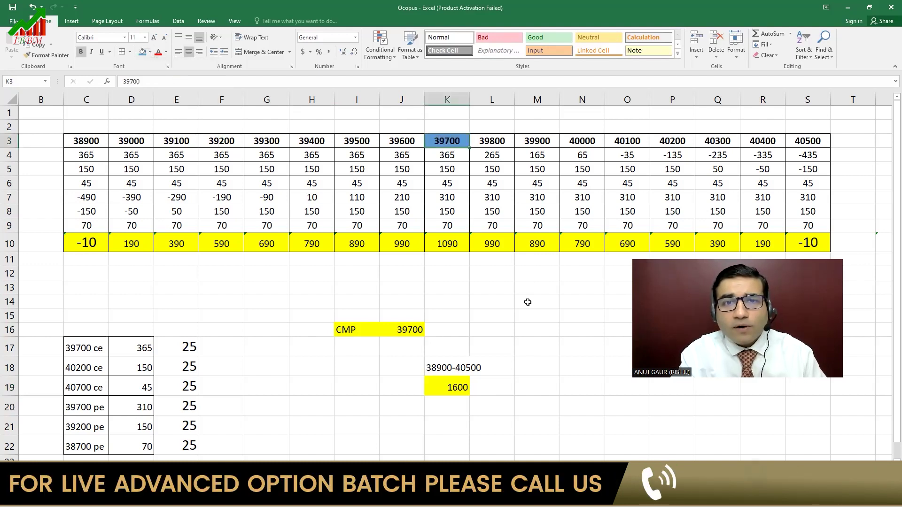
{"action": "left_click", "coordinate": [529, 304]}
Review the strike headings in row 3 from 38900 to 40400 and the range width in K19.
{"action": "left_click", "coordinate": [97, 144]}
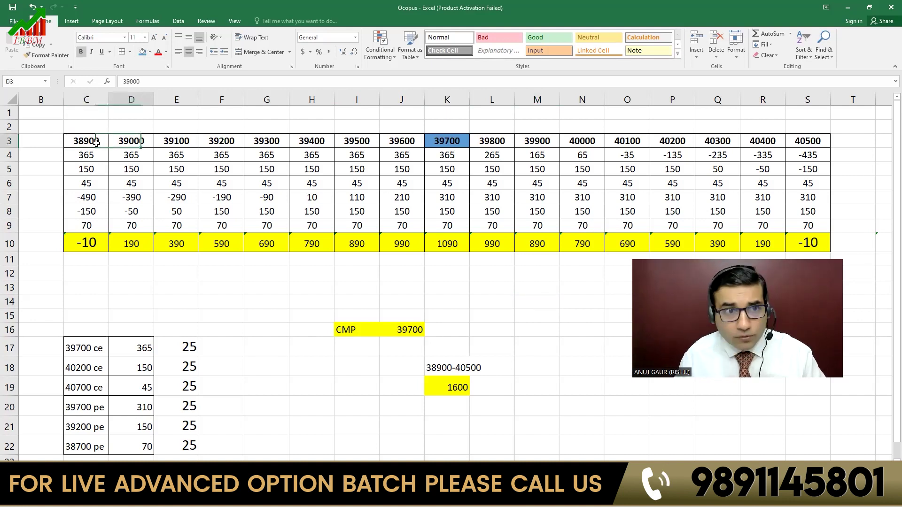
{"action": "key", "text": "Right"}
{"action": "key", "text": "Right"}
{"action": "key", "text": "Right"}
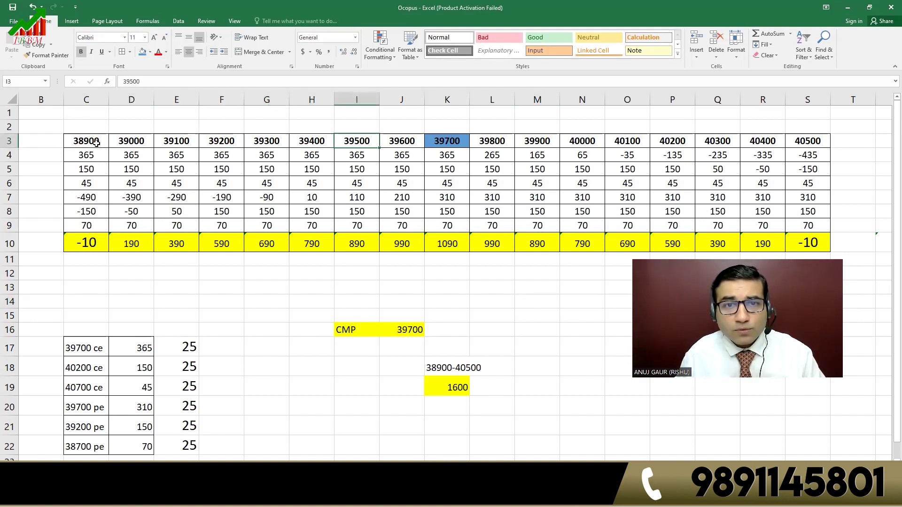
{"action": "key", "text": "Right"}
{"action": "key", "text": "Right"}
{"action": "key", "text": "Right"}
{"action": "key", "text": "Right"}
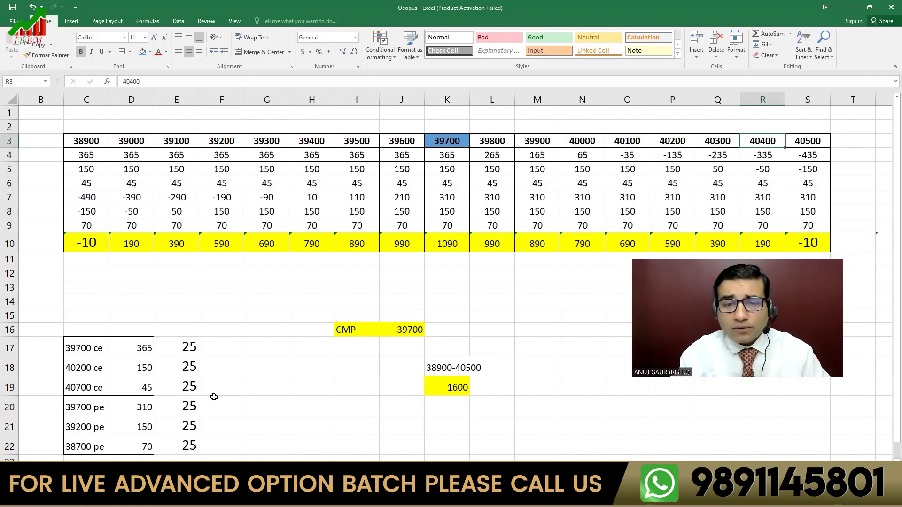
{"action": "left_click", "coordinate": [445, 387]}
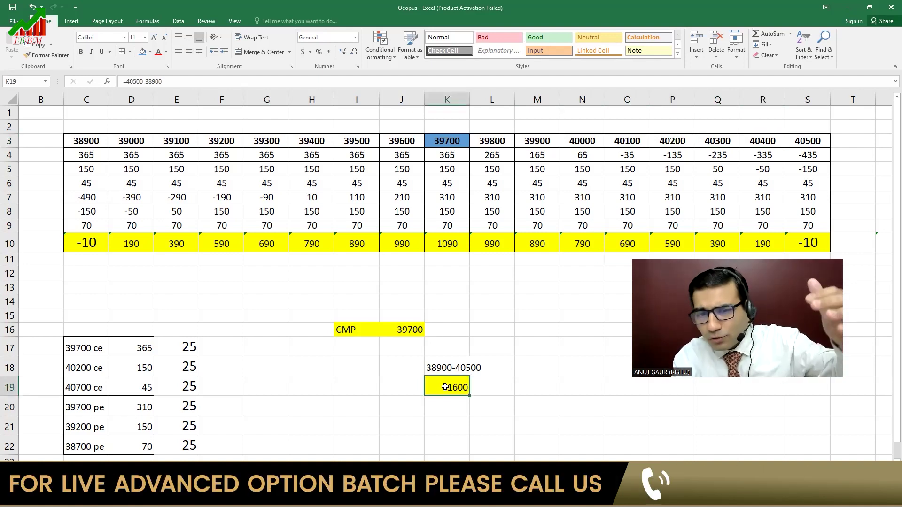
Check the live option prices in the ENHANCE Market Watch and return to the 38900 heading in the Excel table.
{"action": "key", "text": "alt+Tab"}
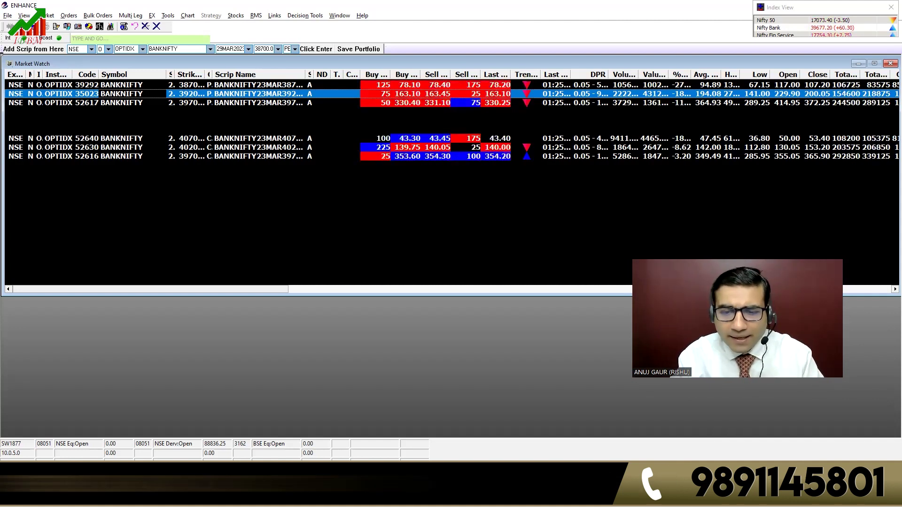
{"action": "key", "text": "alt+Tab"}
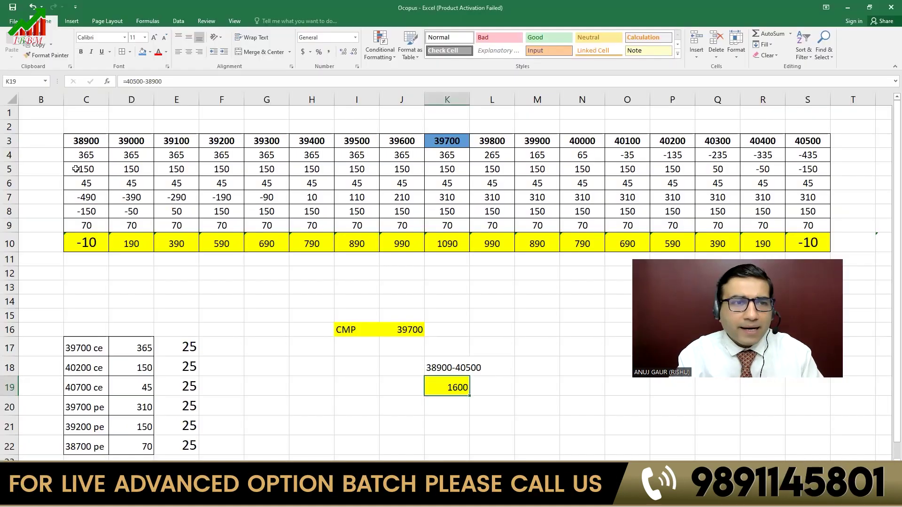
{"action": "left_click", "coordinate": [87, 142]}
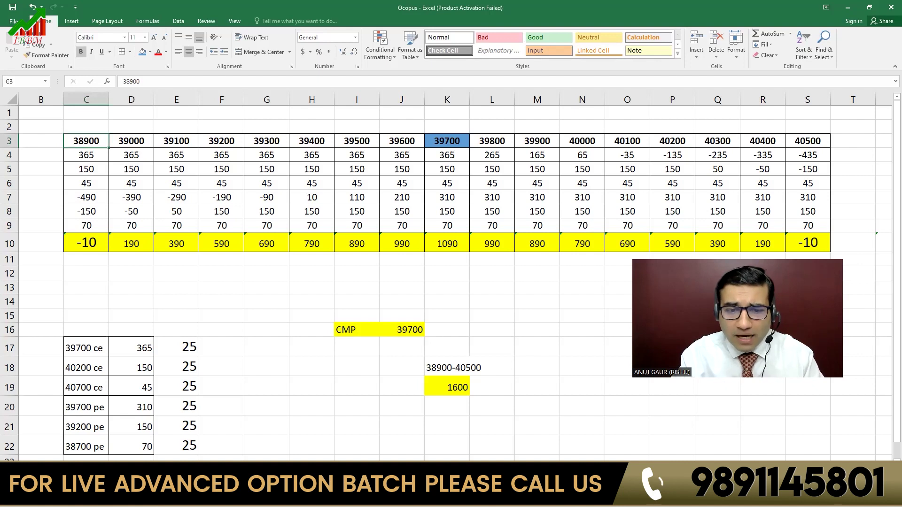
Switch to ENHANCE and insert three blank rows above the 38700 put in the Market Watch.
{"action": "key", "text": "alt+Tab"}
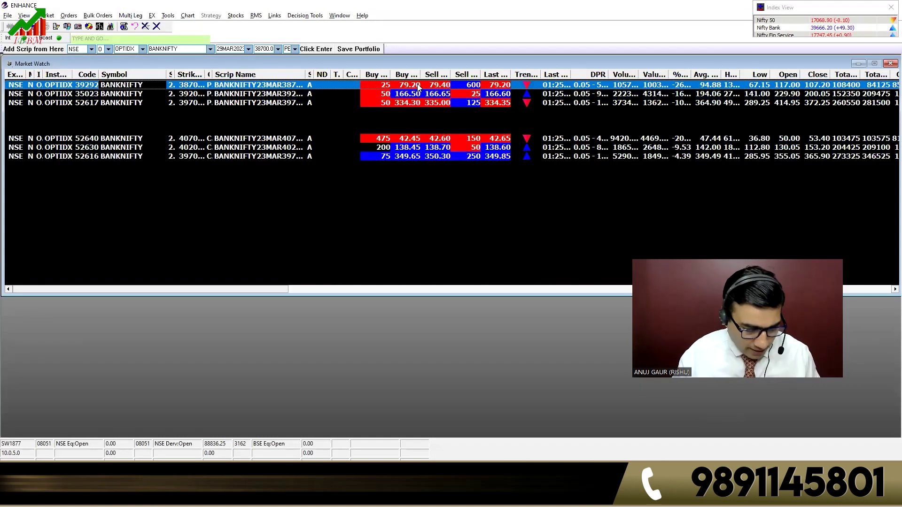
{"action": "key", "text": "Up"}
{"action": "key", "text": "Up"}
{"action": "key", "text": "Up"}
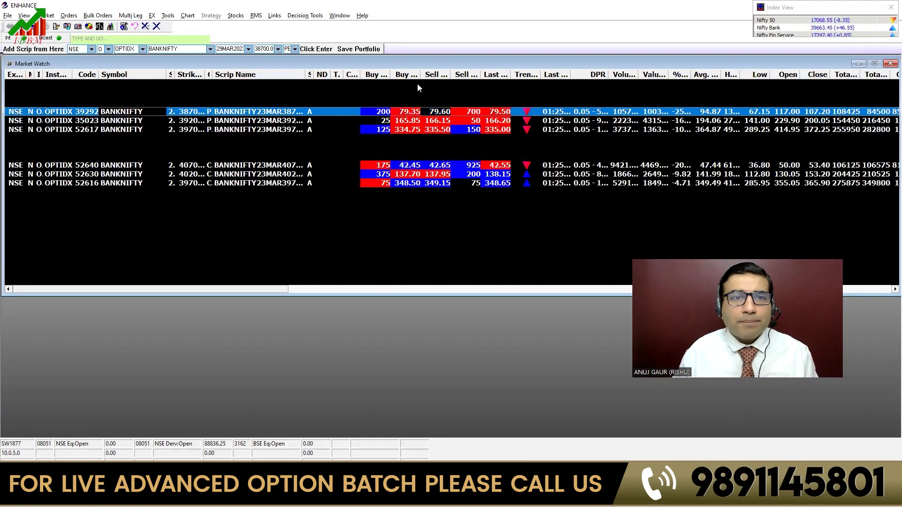
Set the expiry to 27APR2023 and add the BANKNIFTY 38900 put to the Market Watch.
{"action": "left_click", "coordinate": [265, 49]}
{"action": "key", "text": "alt+Down"}
{"action": "key", "text": "Down"}
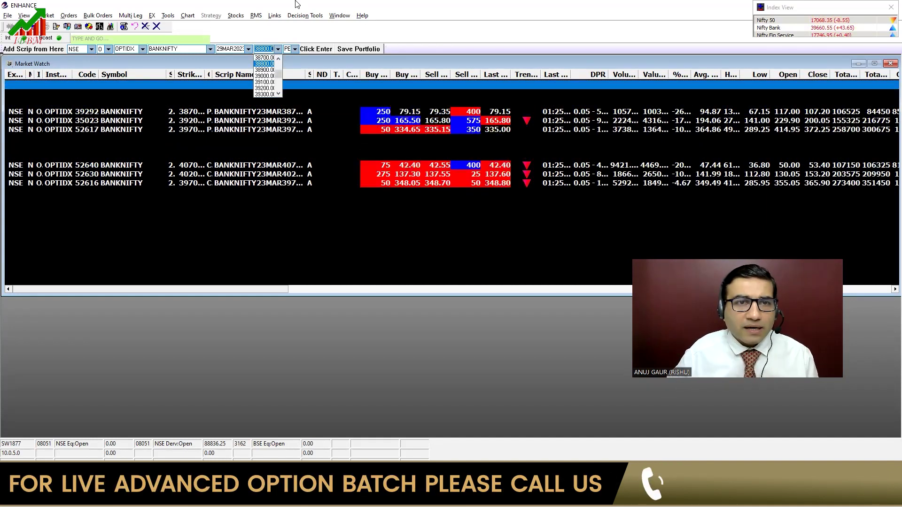
{"action": "left_click", "coordinate": [243, 50]}
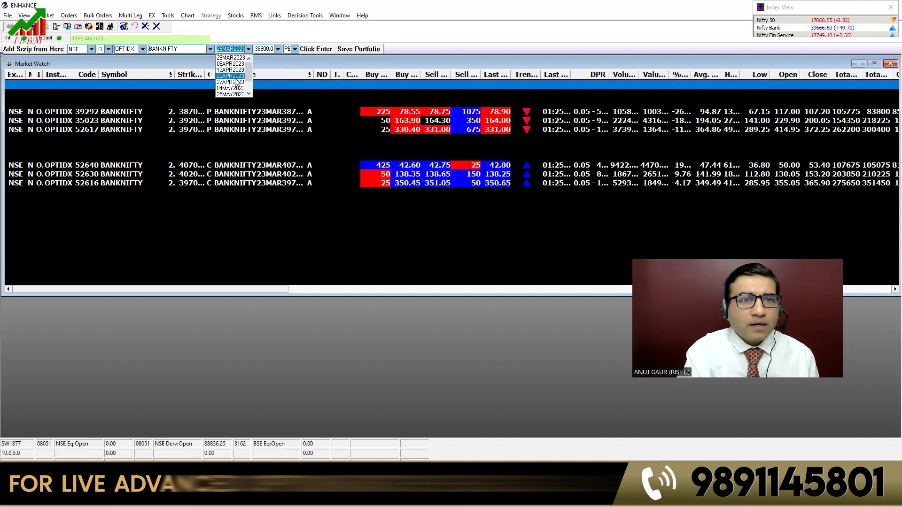
{"action": "key", "text": "Return"}
{"action": "key", "text": "Down"}
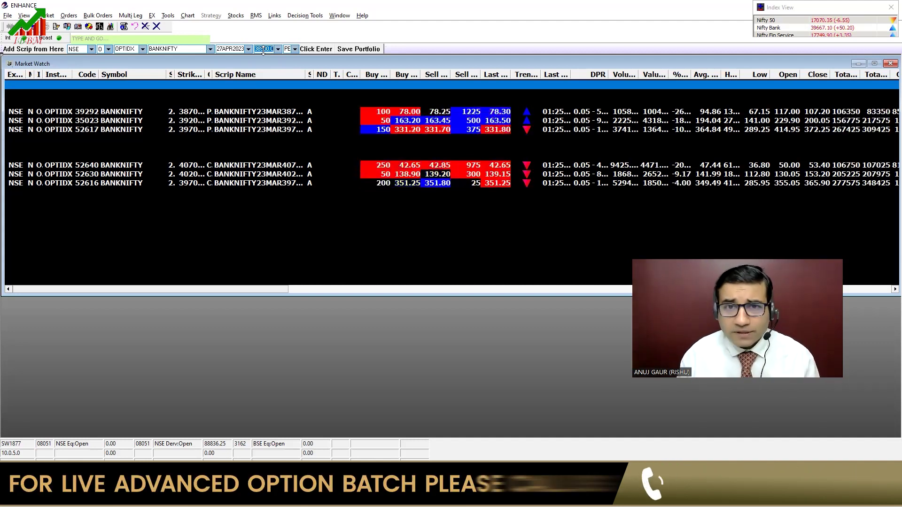
{"action": "key", "text": "Return"}
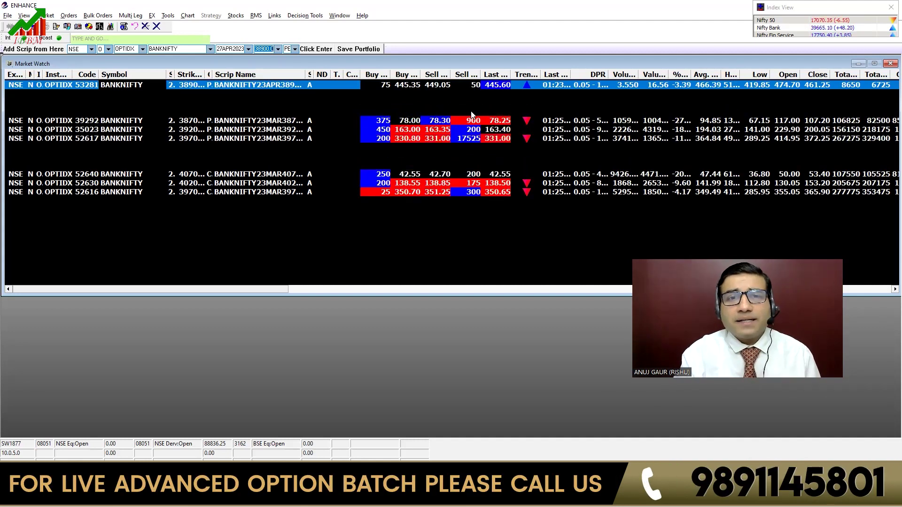
{"action": "left_click", "coordinate": [417, 86]}
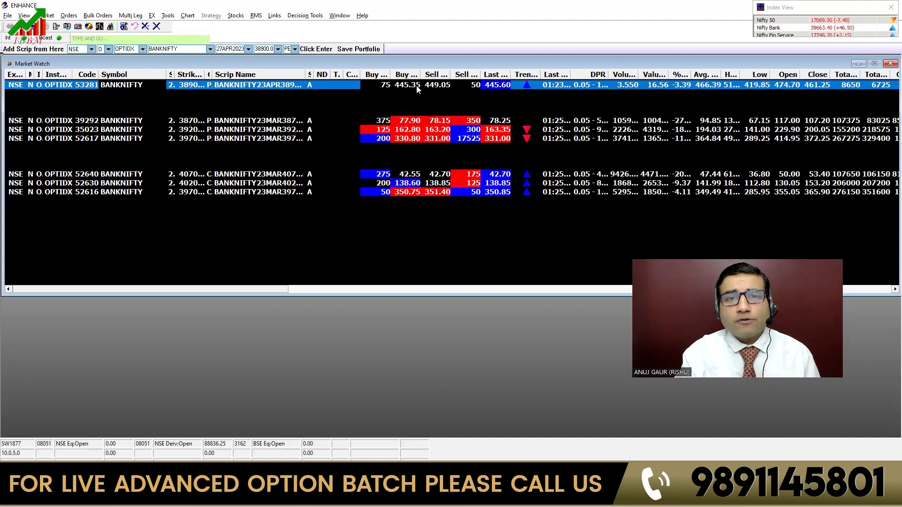
Add the BANKNIFTY 27APR2023 39000 put to the Market Watch and remove the 38900 put.
{"action": "left_click", "coordinate": [265, 49]}
{"action": "type", "text": "39000"}
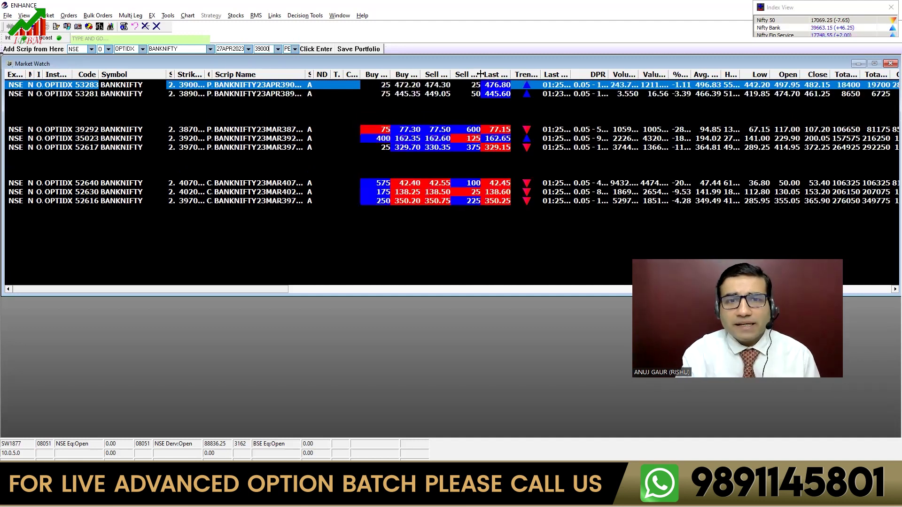
{"action": "left_click", "coordinate": [421, 95]}
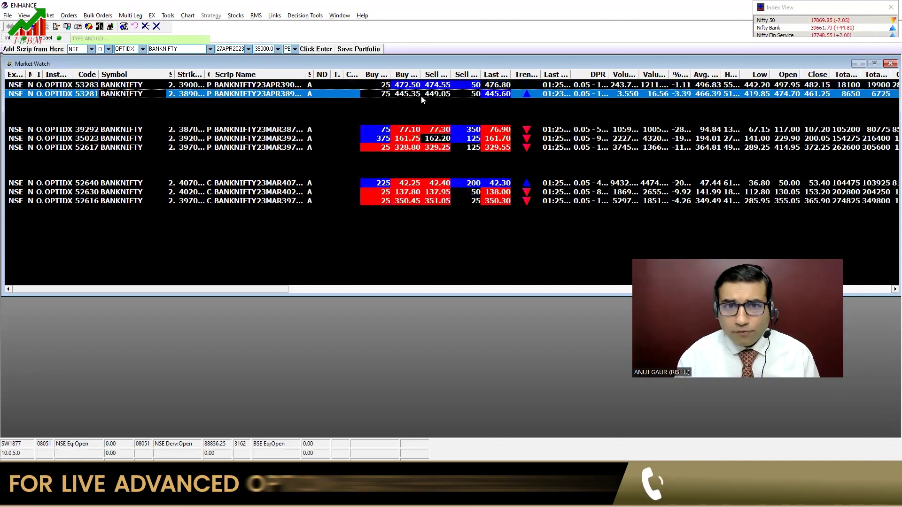
{"action": "key", "text": "Delete"}
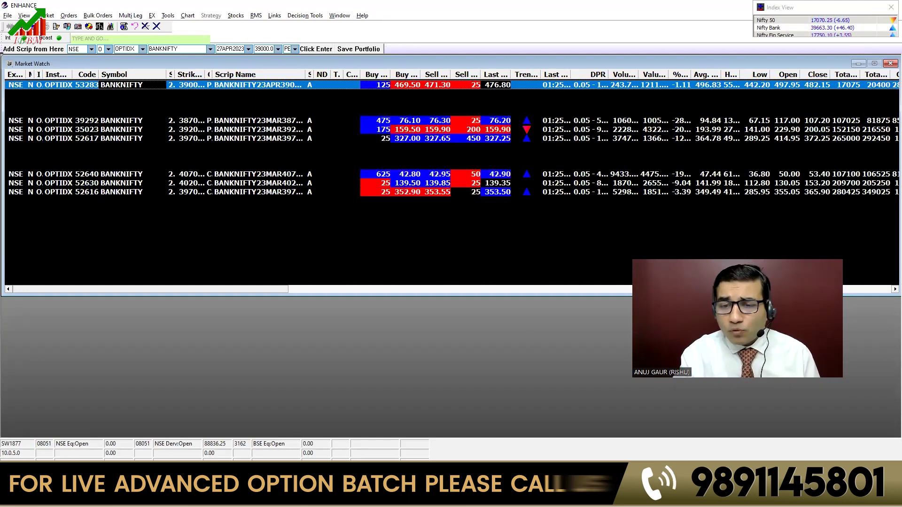
Add the BANKNIFTY 27APR2023 40500 call to the Market Watch above the 39000 put.
{"action": "key", "text": "alt+Tab"}
{"action": "key", "text": "alt+Tab"}
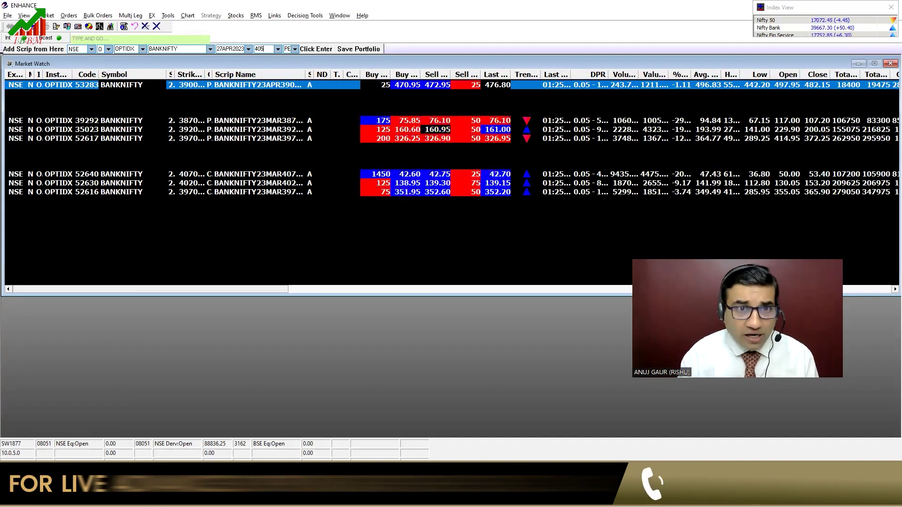
{"action": "type", "text": "40500"}
{"action": "key", "text": "Tab"}
{"action": "key", "text": "c"}
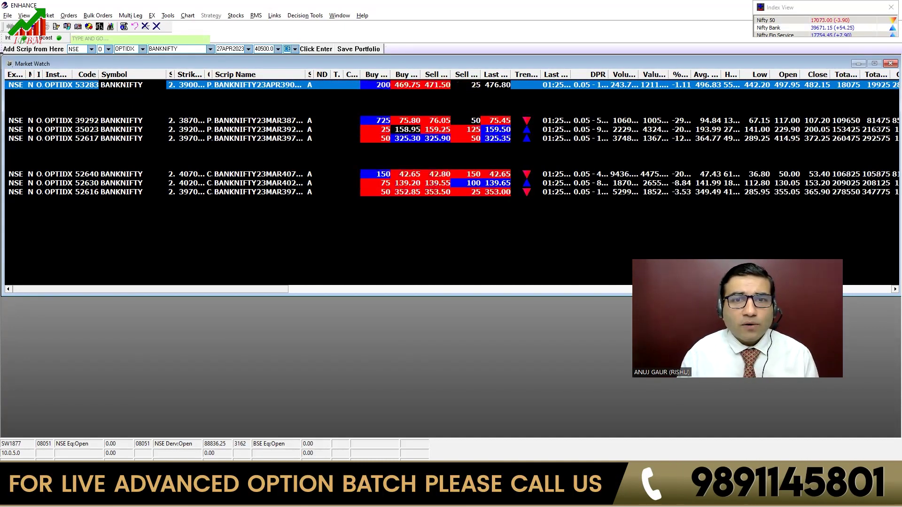
{"action": "key", "text": "Return"}
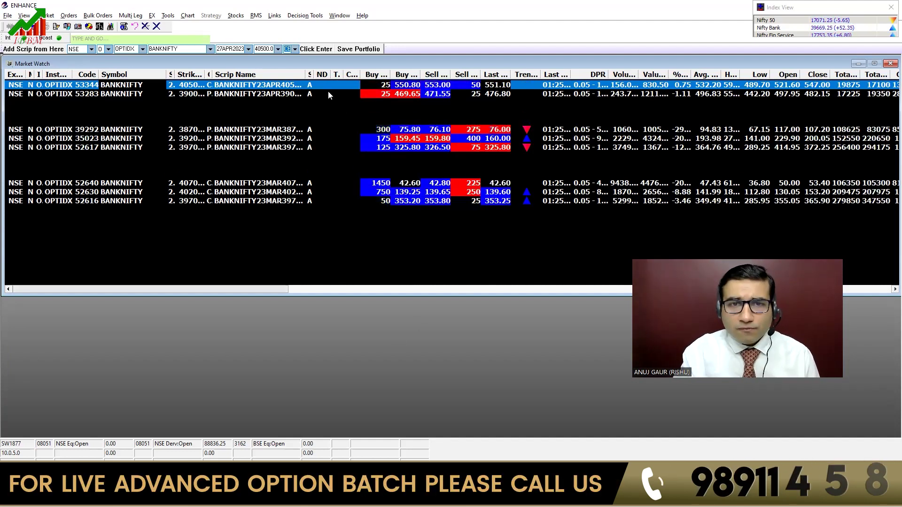
{"action": "left_click", "coordinate": [371, 93]}
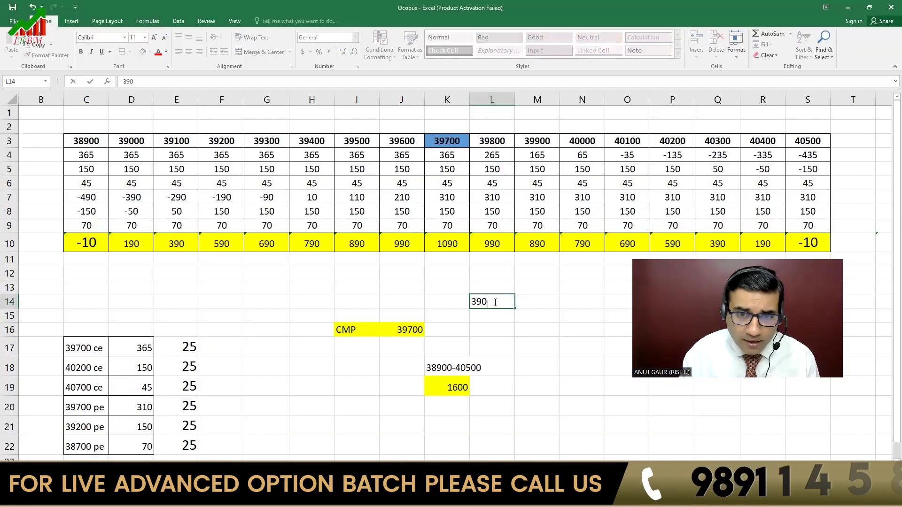
Switch to Excel and enter the hedge legs 39000 PE in L14 and 40500 ce in L15.
{"action": "type", "text": "000"}
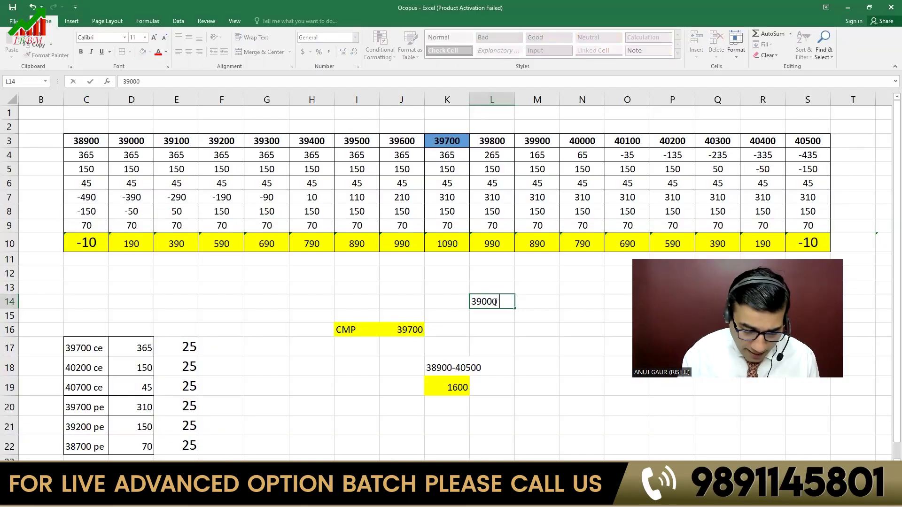
{"action": "type", "text": " PE"}
{"action": "key", "text": "Return"}
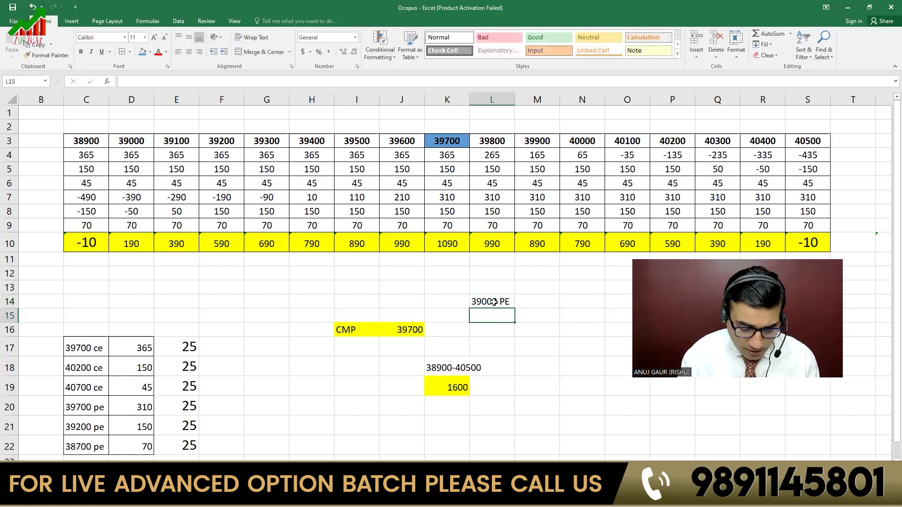
{"action": "type", "text": "40500 ce"}
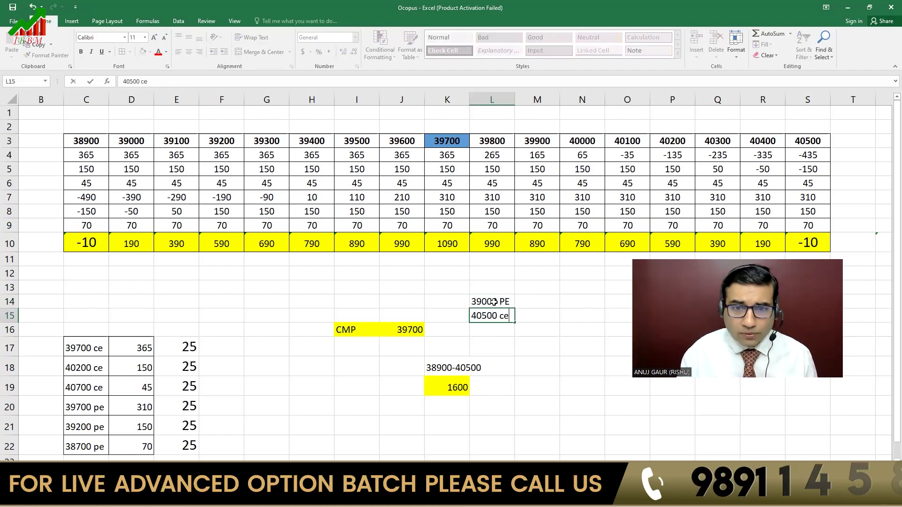
{"action": "key", "text": "alt+Tab"}
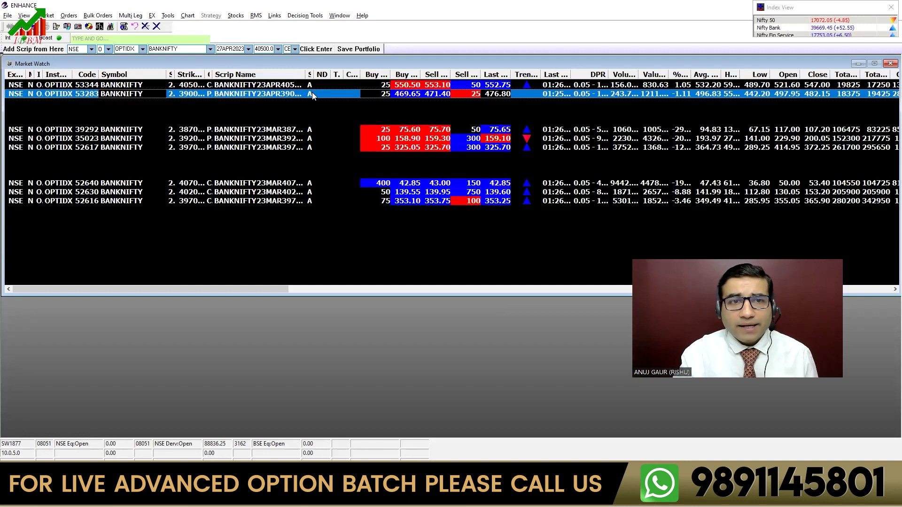
{"action": "key", "text": "alt+Tab"}
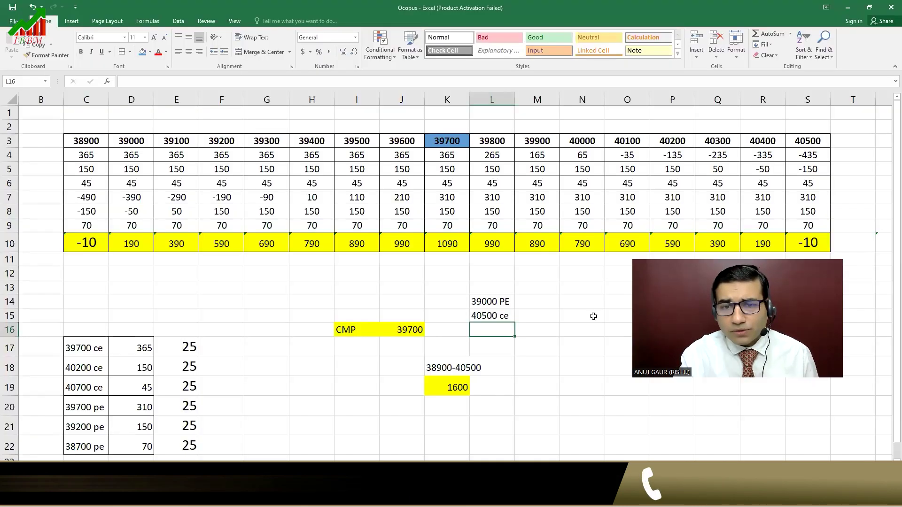
Enter a quantity of 75 for each hedge leg in M14 and M15.
{"action": "left_click", "coordinate": [527, 302]}
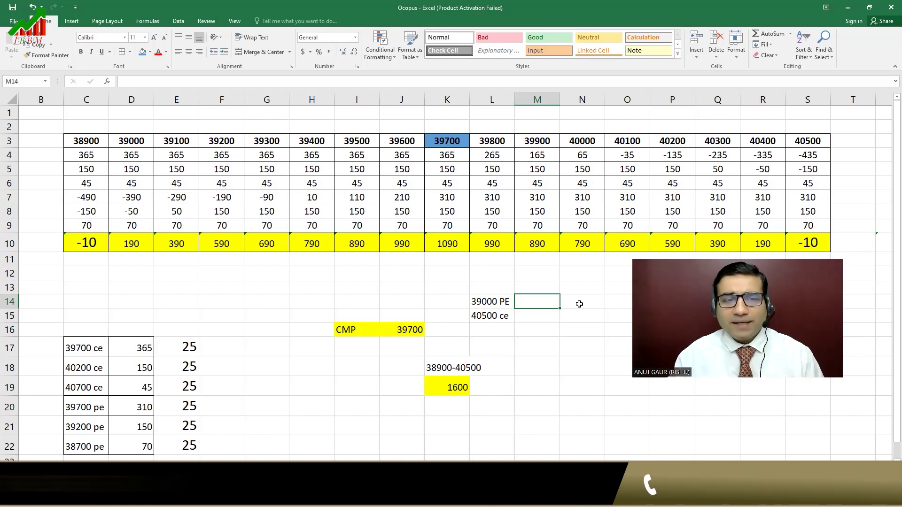
{"action": "type", "text": "75"}
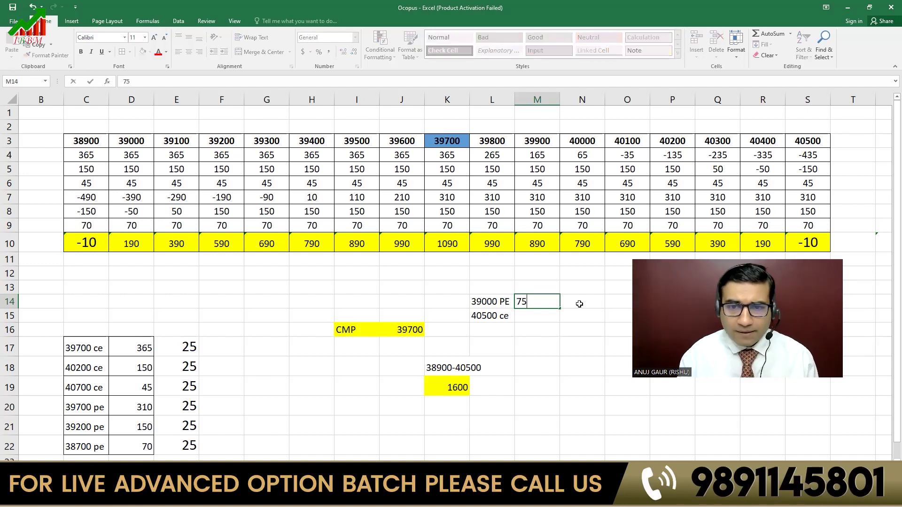
{"action": "key", "text": "Return"}
{"action": "type", "text": "75"}
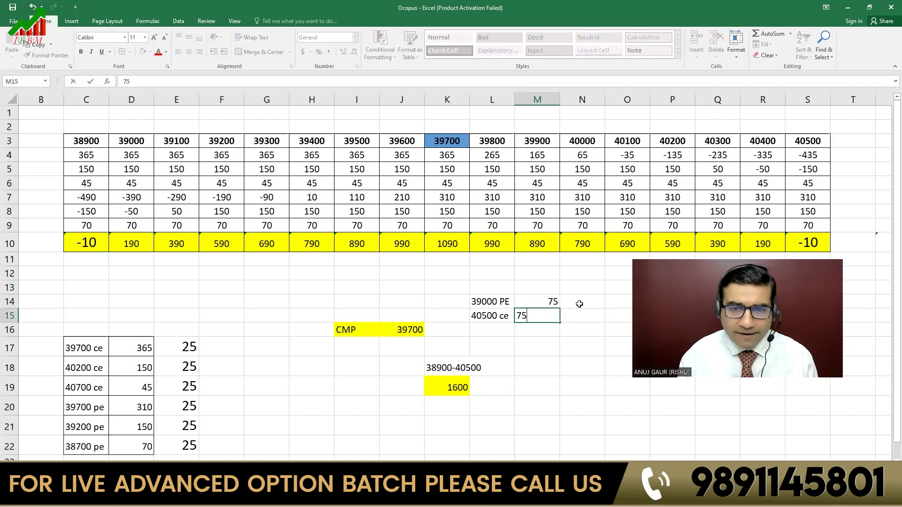
{"action": "key", "text": "Return"}
Apply all borders to the hedge legs and quantities in L14:M15.
{"action": "key", "text": "Up"}
{"action": "key", "text": "Up"}
{"action": "key", "text": "Left"}
{"action": "key", "text": "shift+Right"}
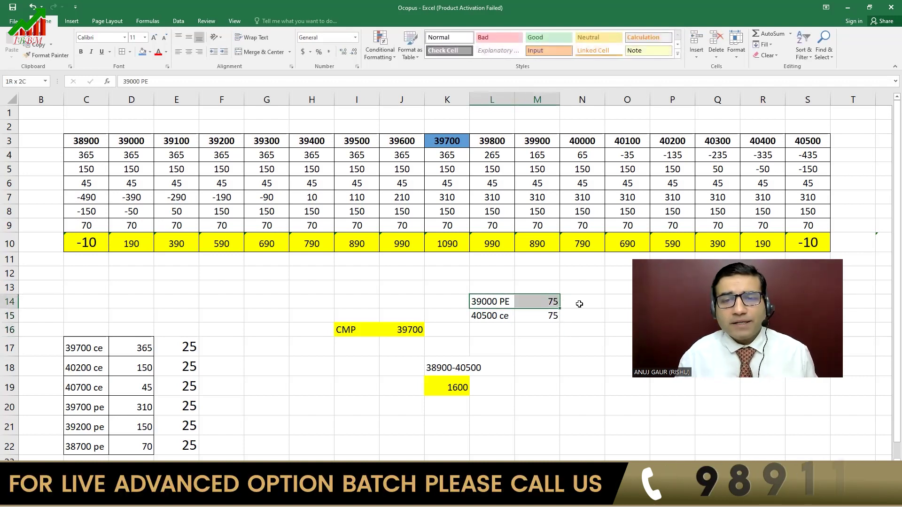
{"action": "key", "text": "shift+Down"}
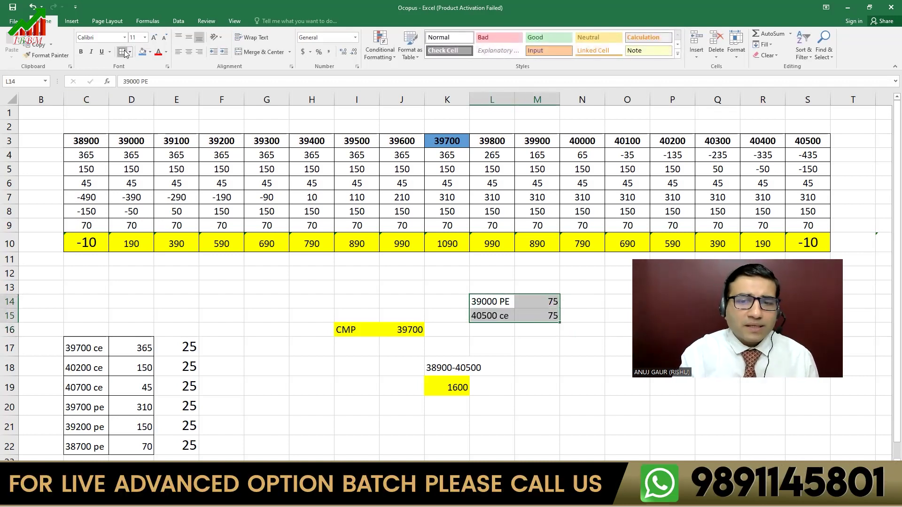
{"action": "left_click", "coordinate": [537, 363]}
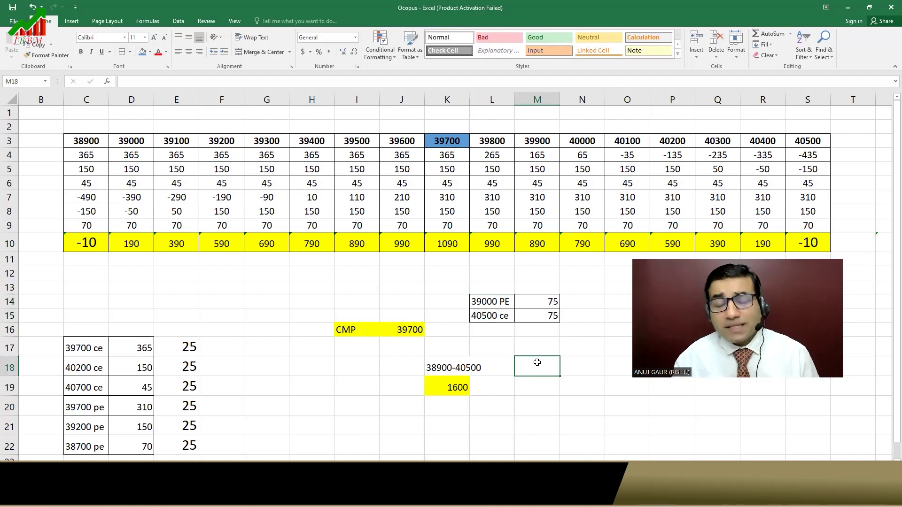
{"action": "key", "text": "Up"}
{"action": "key", "text": "Up"}
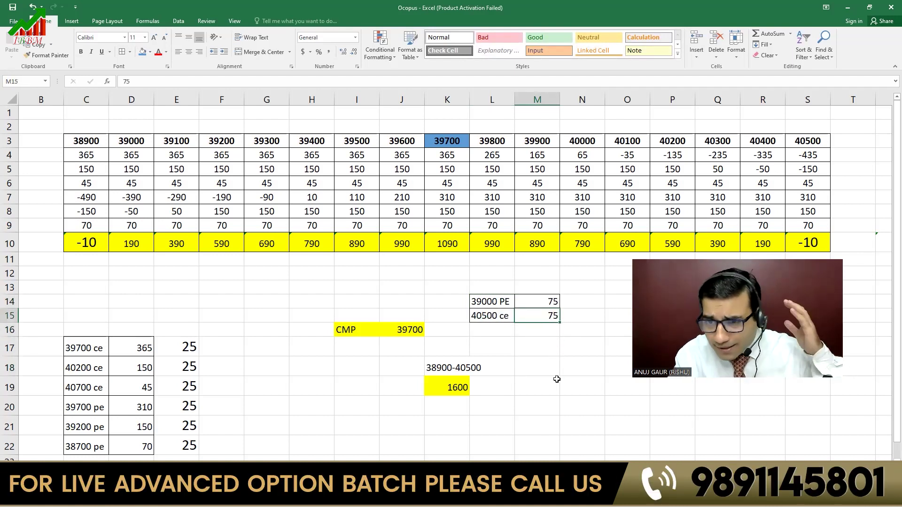
{"action": "key", "text": "alt+Tab"}
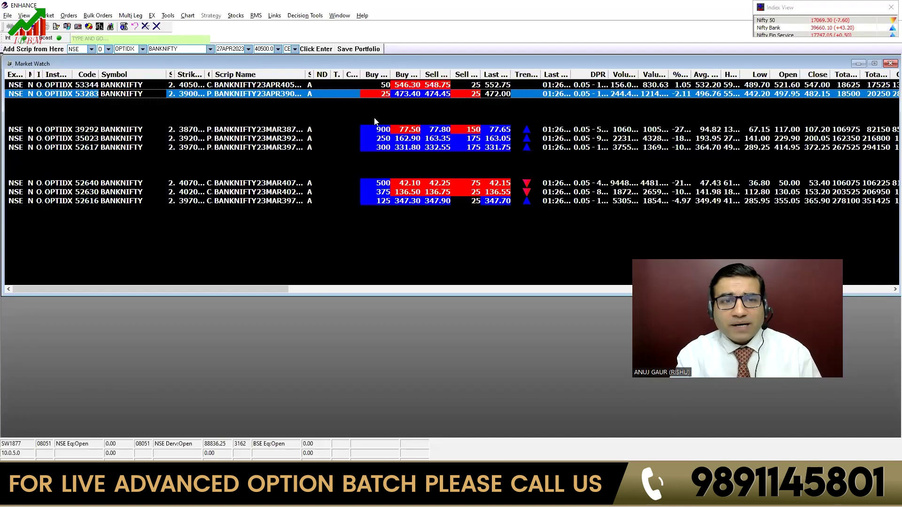
{"action": "left_click", "coordinate": [279, 86]}
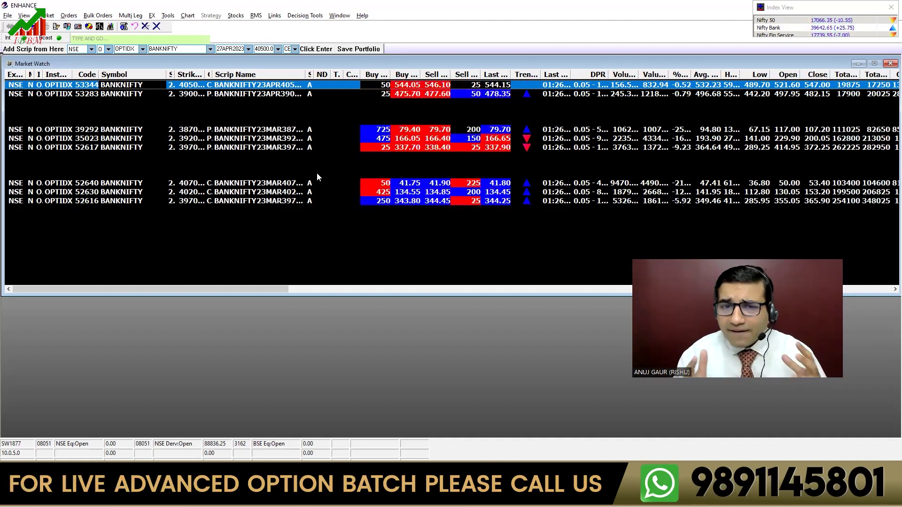
{"action": "key", "text": "alt+Tab"}
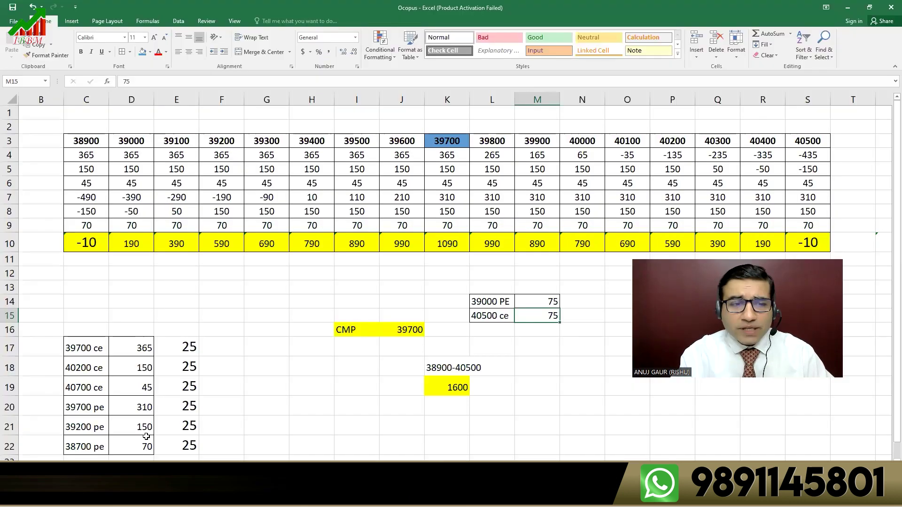
{"action": "left_click", "coordinate": [84, 368]}
{"action": "left_click", "coordinate": [97, 387]}
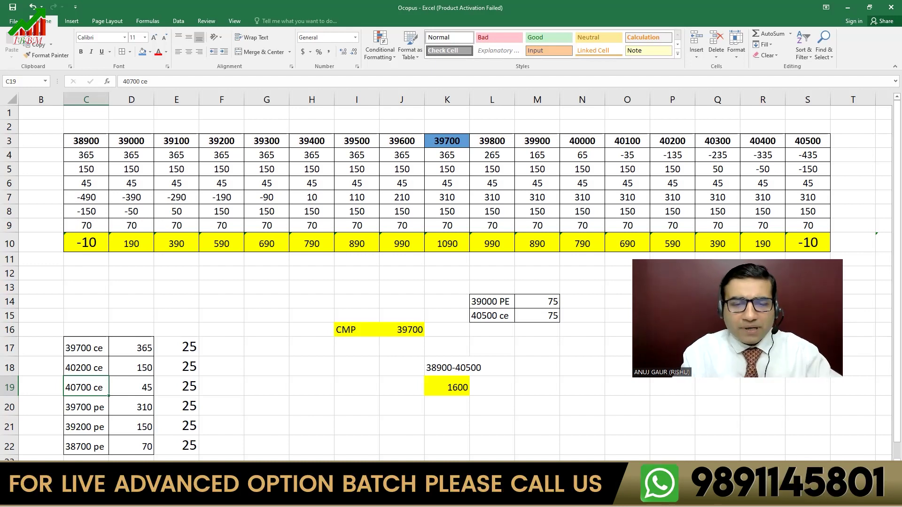
{"action": "key", "text": "alt+Tab"}
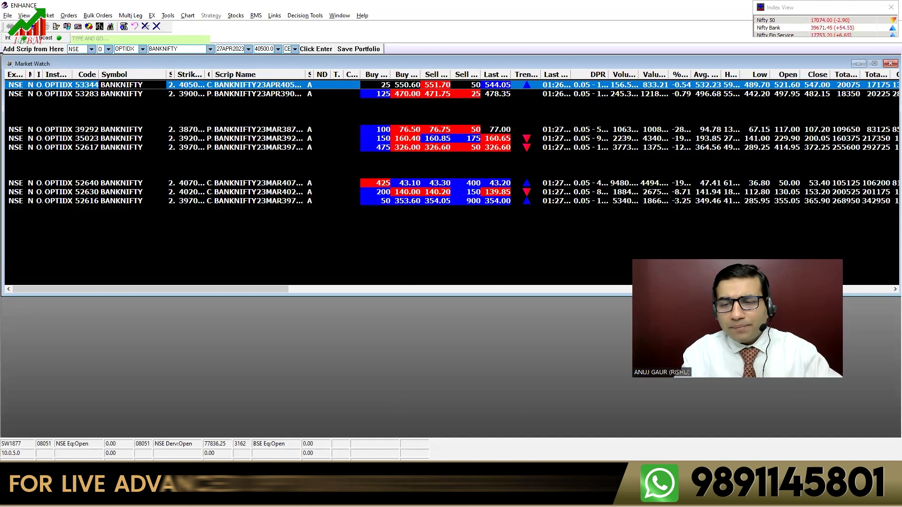
{"action": "key", "text": "alt+Tab"}
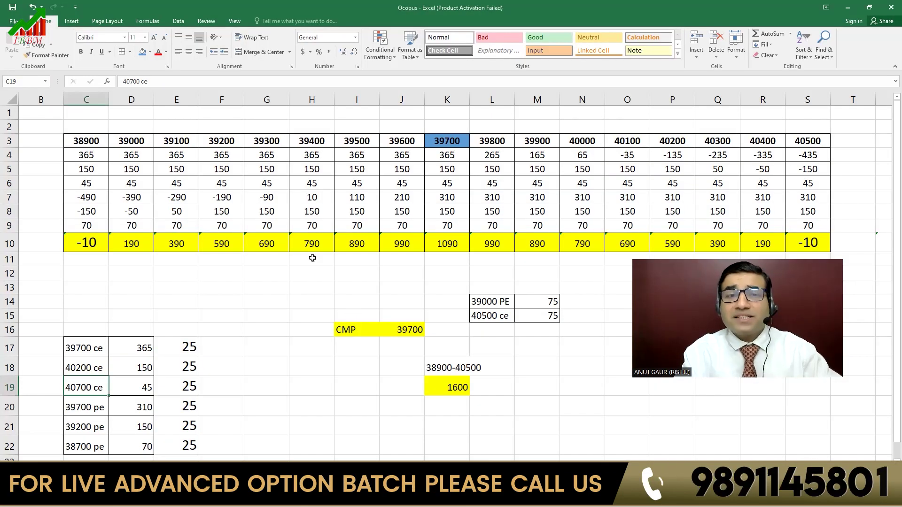
{"action": "left_click", "coordinate": [304, 273]}
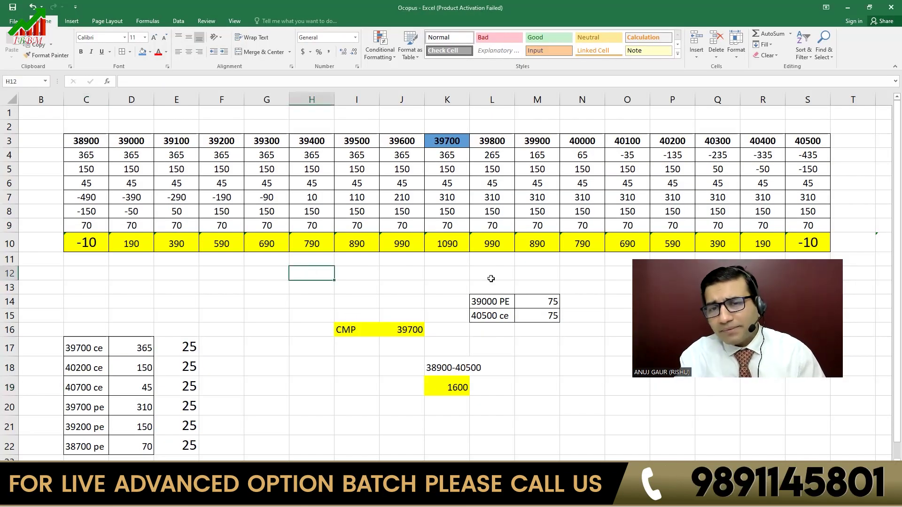
{"action": "left_click", "coordinate": [436, 376]}
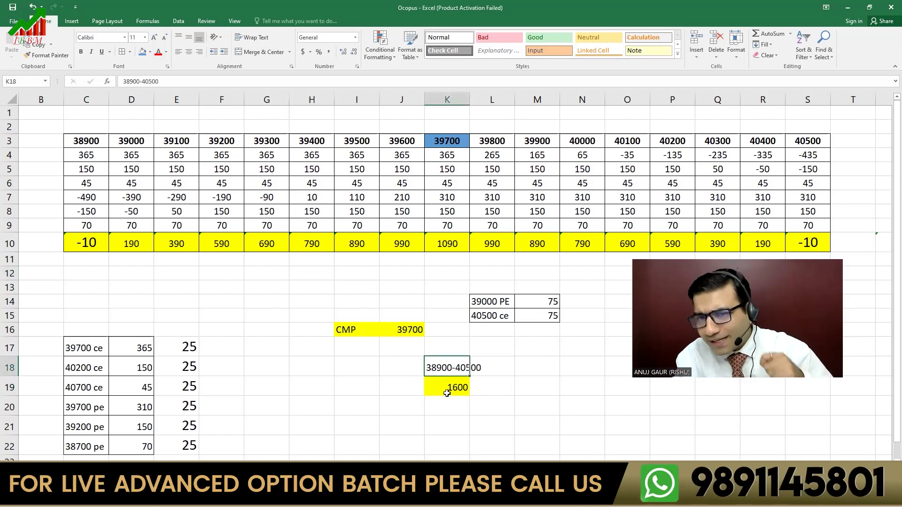
{"action": "left_click", "coordinate": [535, 392]}
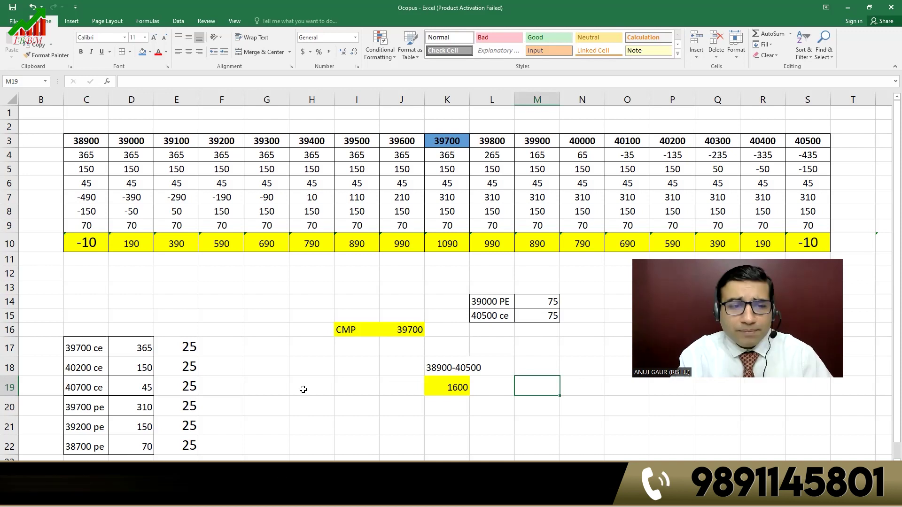
Change the quantity of both hedge legs in M14 and M15 to 50.
{"action": "left_click", "coordinate": [545, 302]}
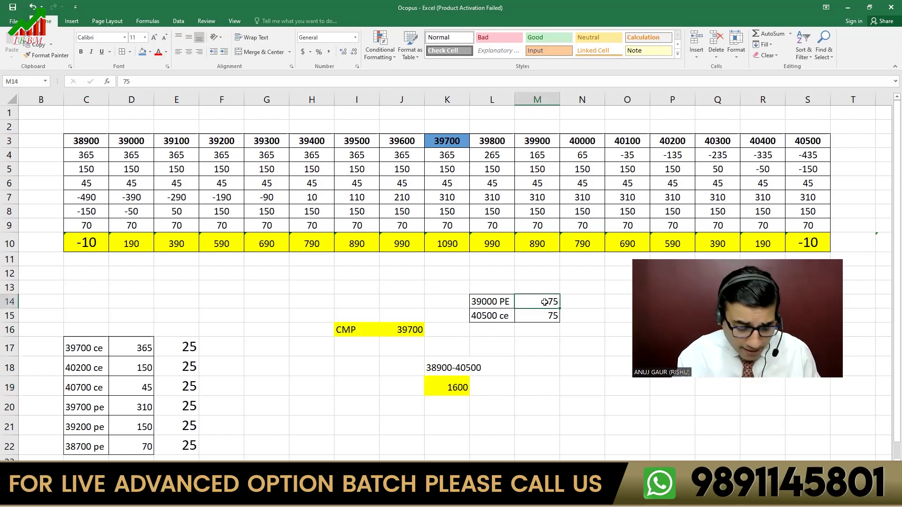
{"action": "type", "text": "50"}
{"action": "key", "text": "Return"}
{"action": "type", "text": "50"}
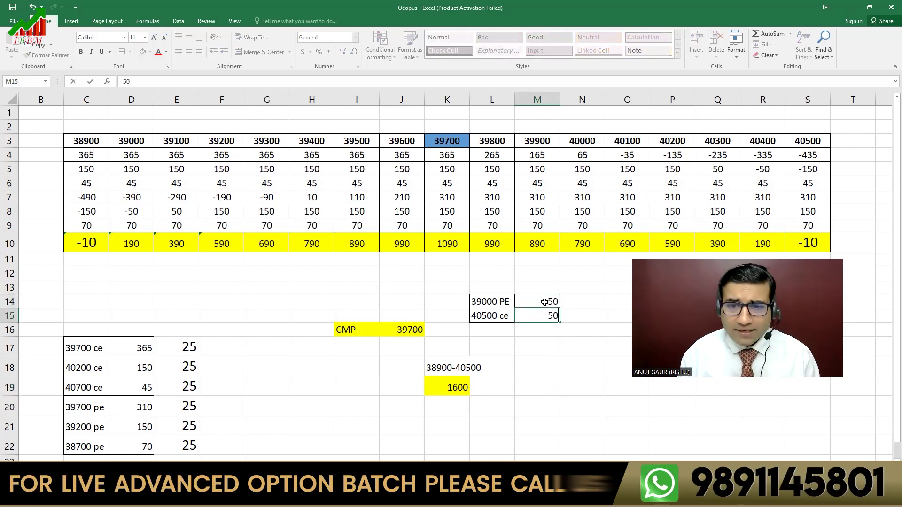
{"action": "key", "text": "Return"}
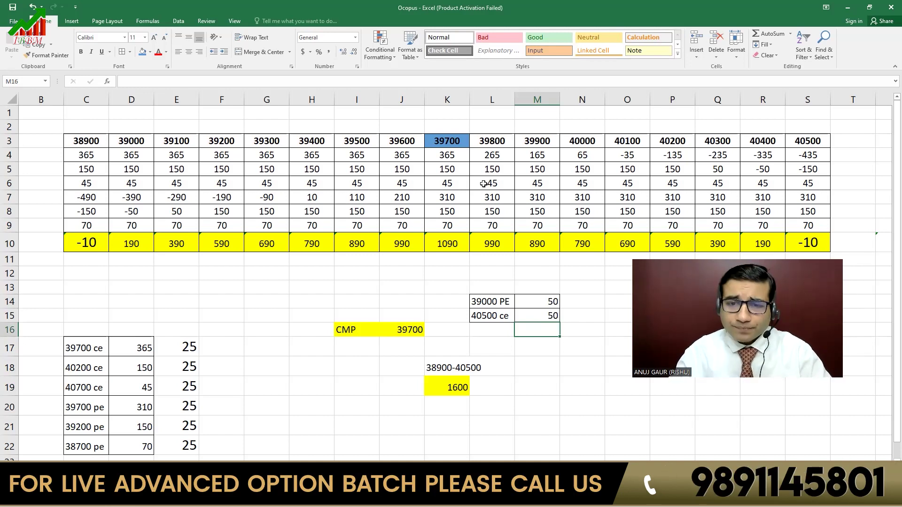
Set the quantities for the 39000 PE and 40500 ce hedge legs in M14 and M15 to 75 each.
{"action": "left_click", "coordinate": [532, 296]}
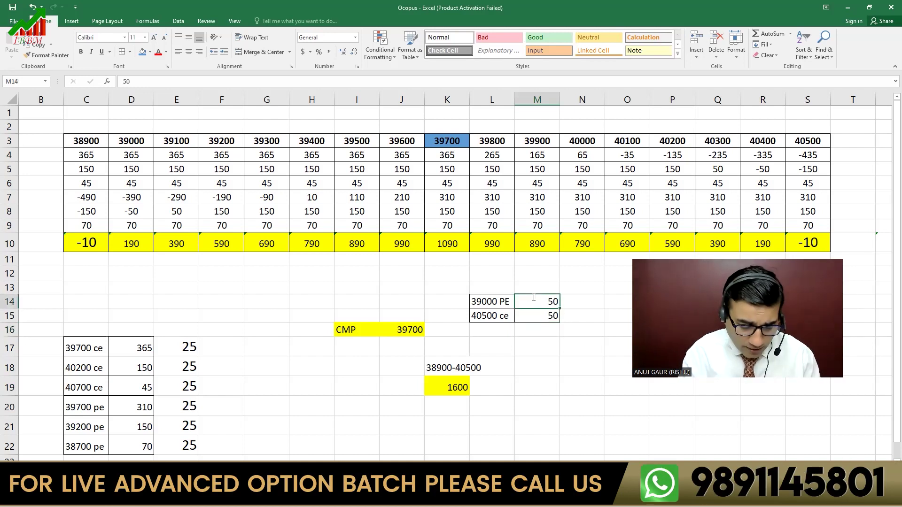
{"action": "type", "text": "75"}
{"action": "key", "text": "Return"}
{"action": "type", "text": "75"}
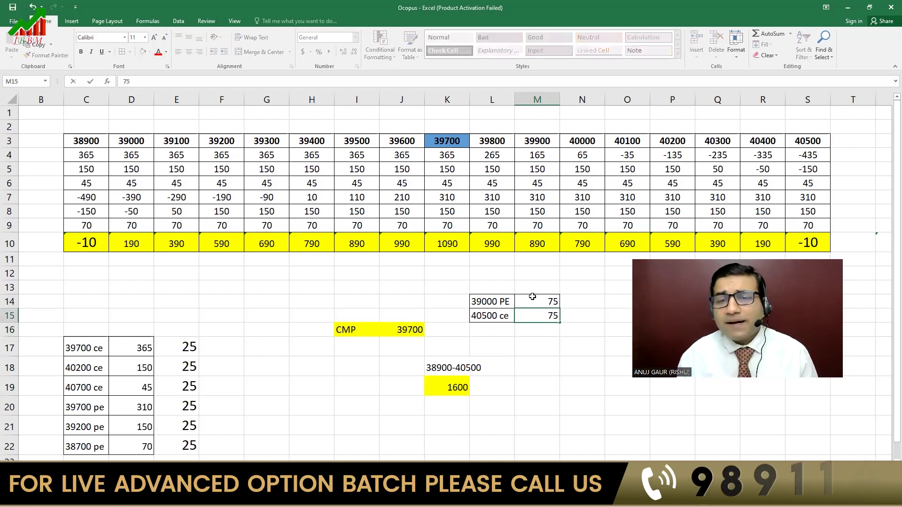
{"action": "key", "text": "Return"}
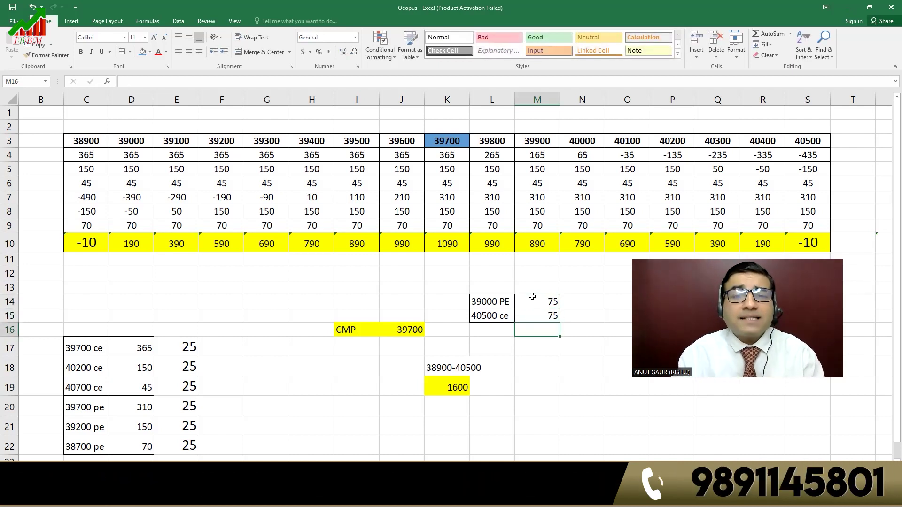
Review the hedge legs in L14 and L15, and switch to ENHANCE to check the March BANKNIFTY 40200 call's live quote.
{"action": "left_click", "coordinate": [499, 304]}
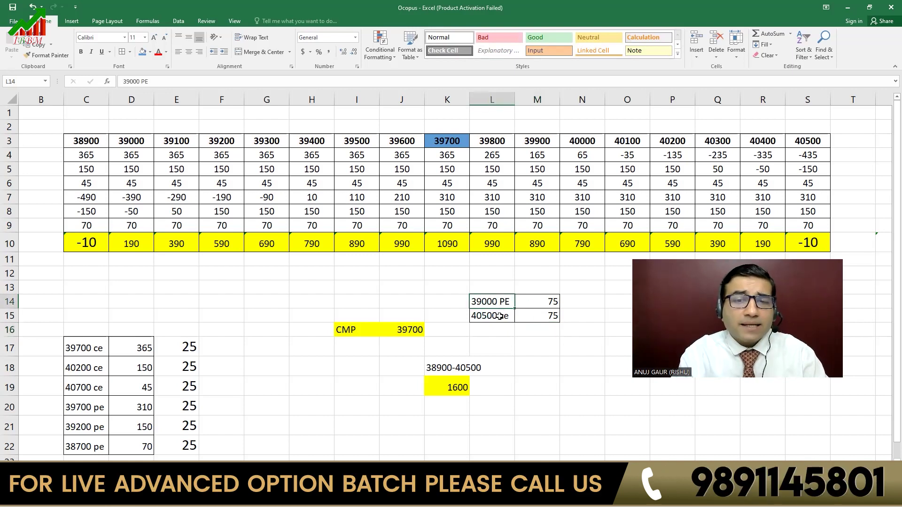
{"action": "left_click", "coordinate": [500, 316]}
{"action": "left_click", "coordinate": [504, 301]}
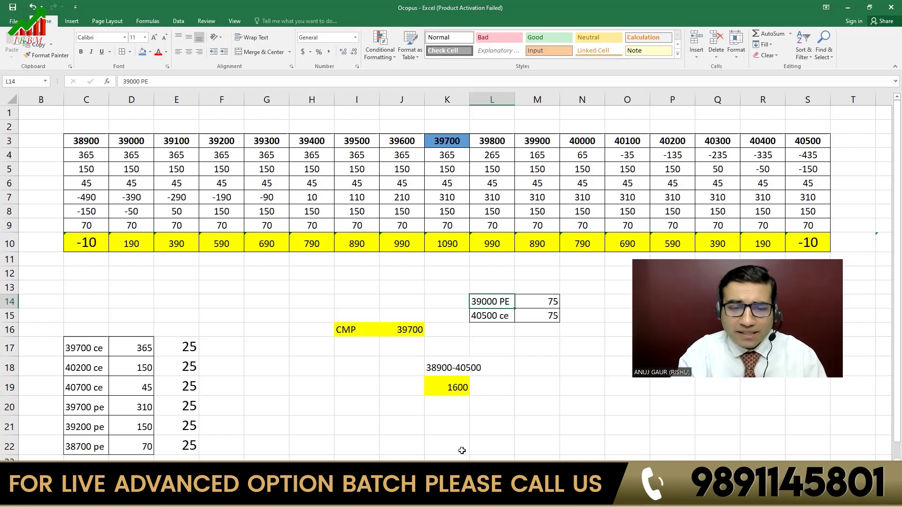
{"action": "key", "text": "alt+Tab"}
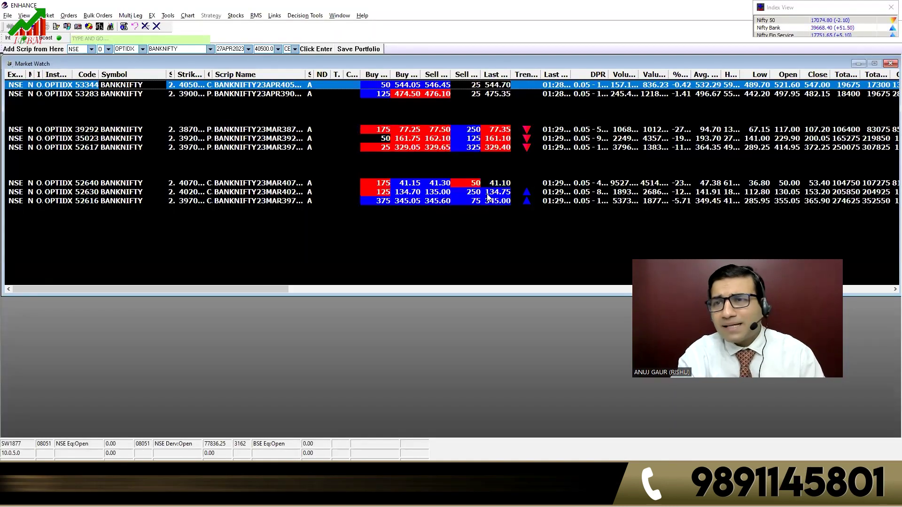
{"action": "left_click", "coordinate": [489, 192]}
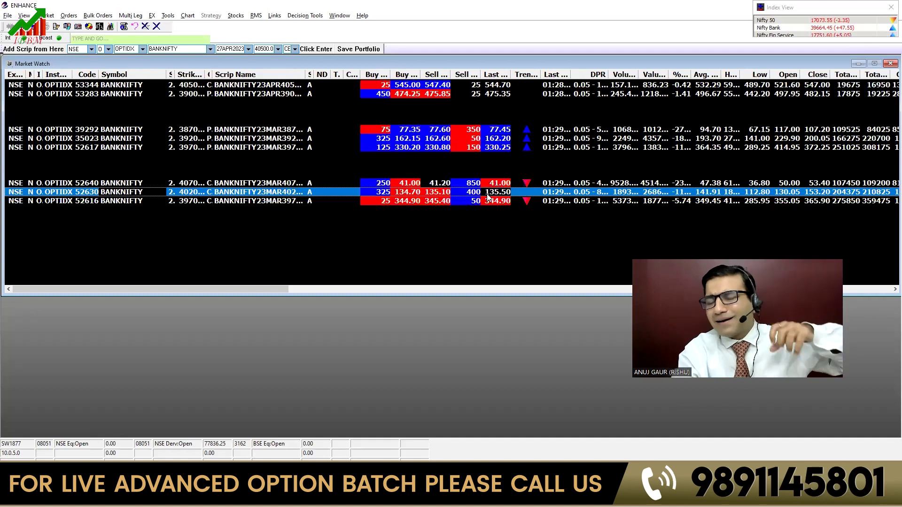